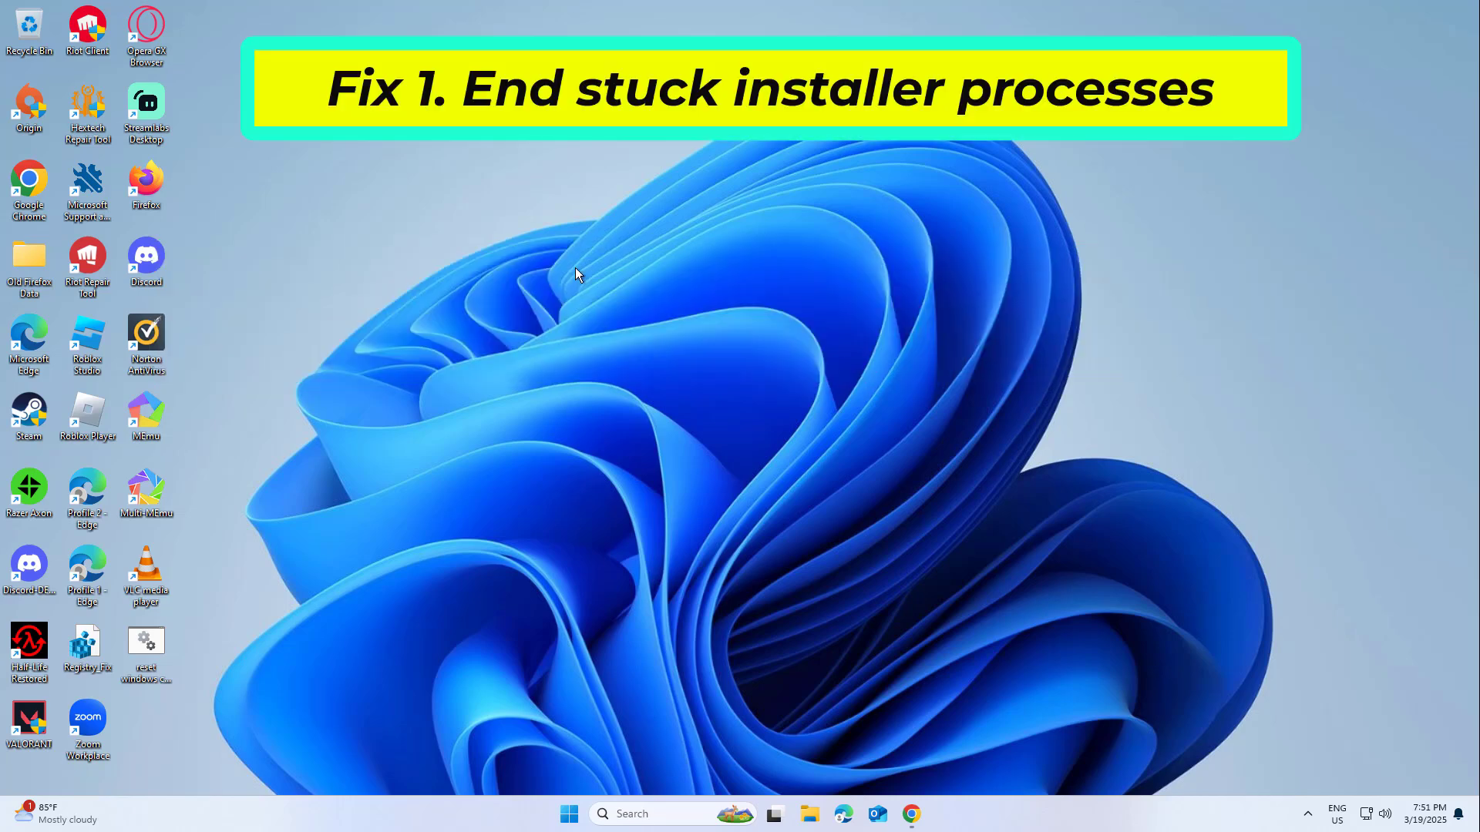
- Open Task Manager and bring up End task for the Application Frame Host process
key("ctrl+shift+Escape")
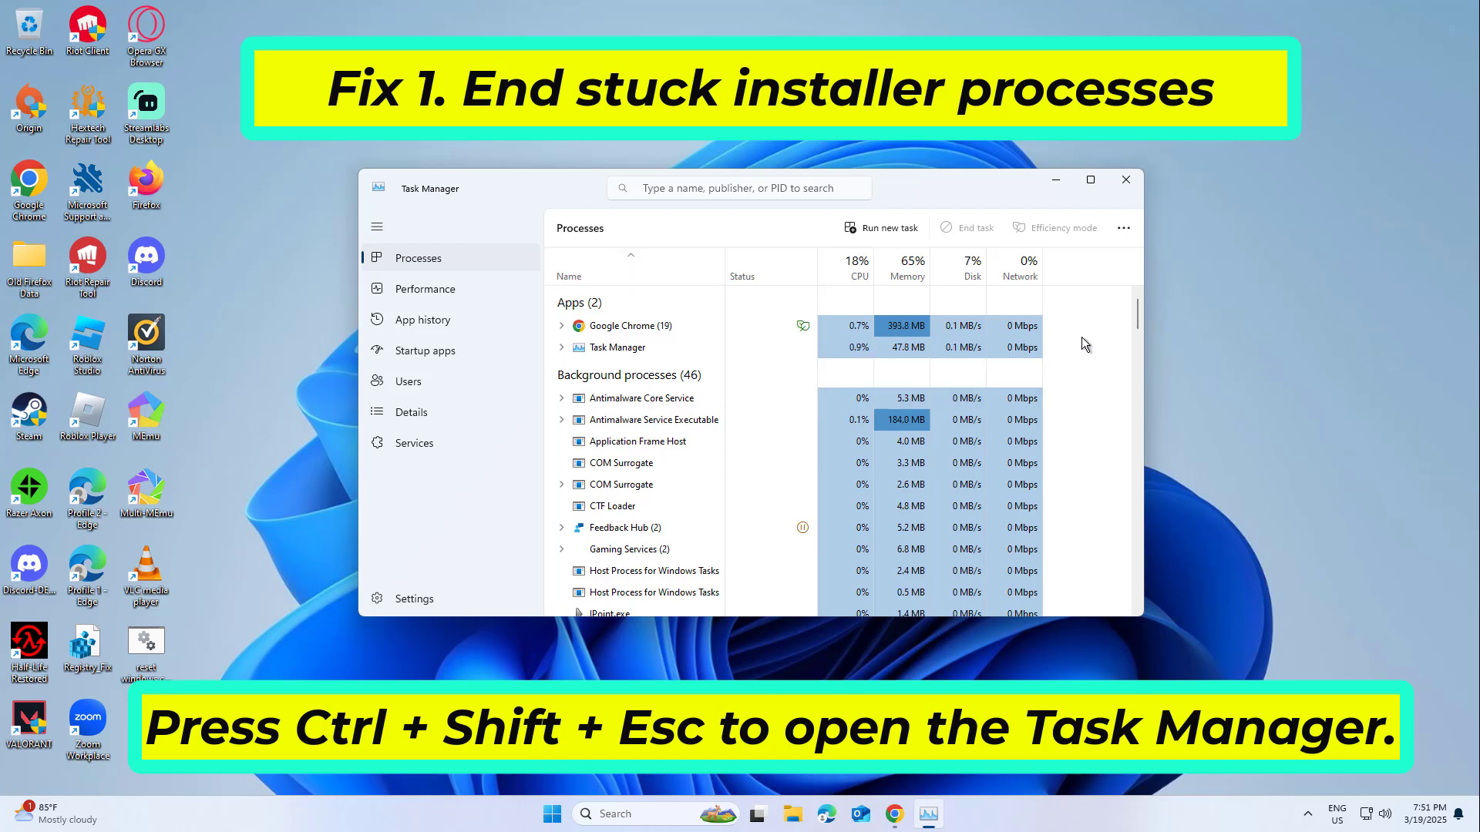
scroll(1142, 330, "down", 4)
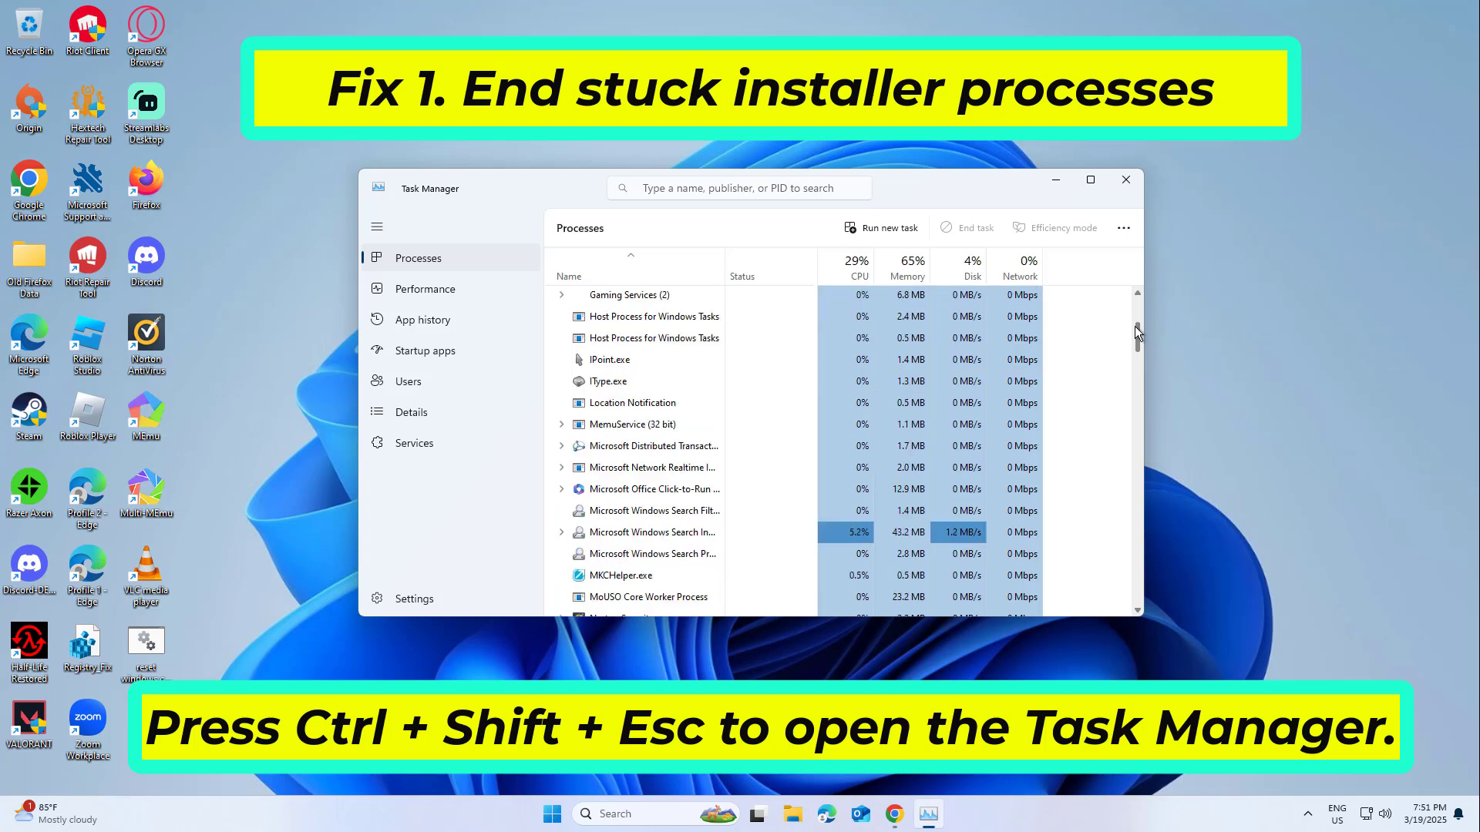
scroll(1135, 322, "up", 4)
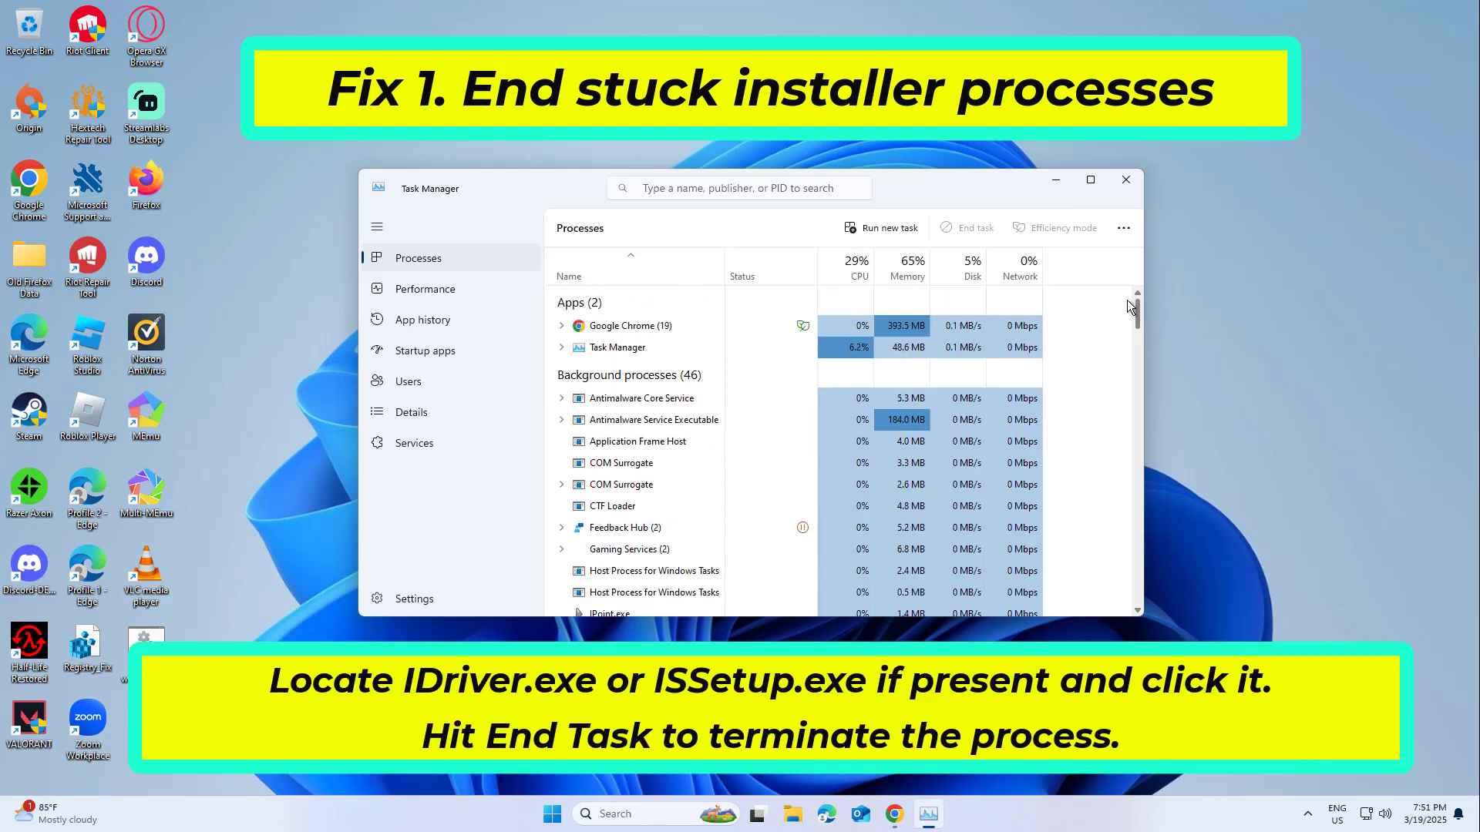
scroll(1130, 306, "down", 1)
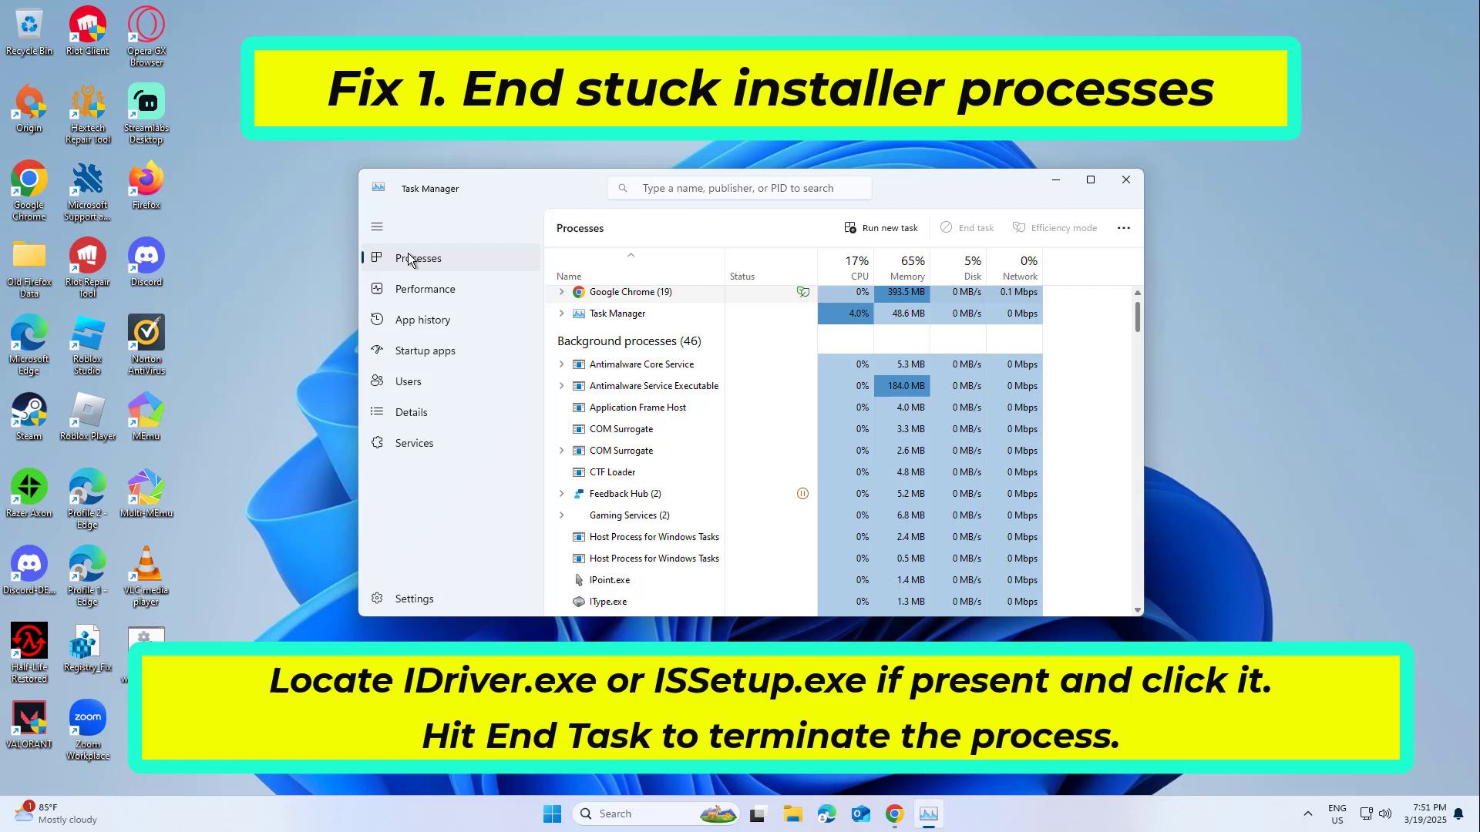
scroll(595, 277, "up", 1)
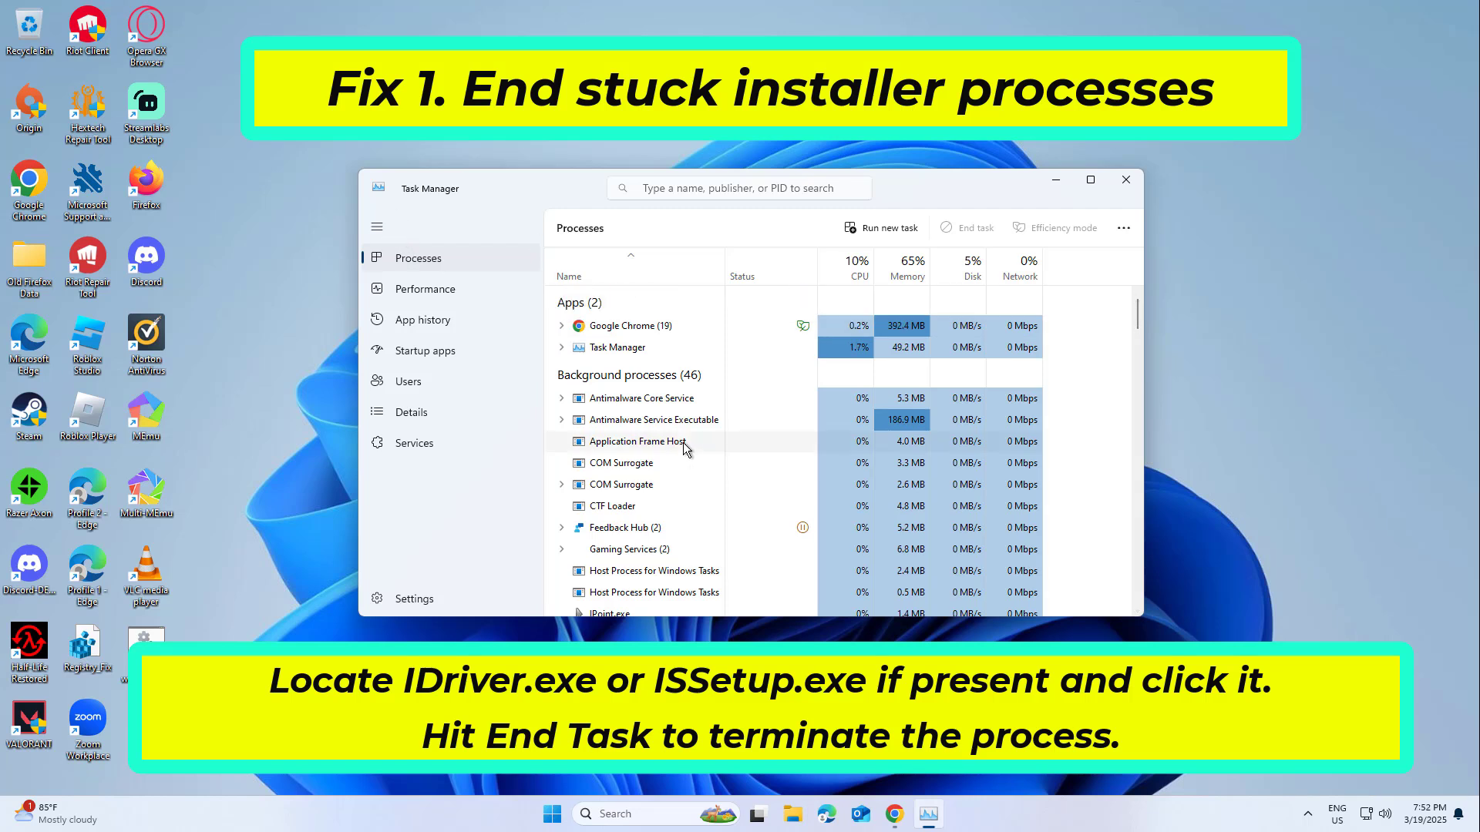
right_click(631, 447)
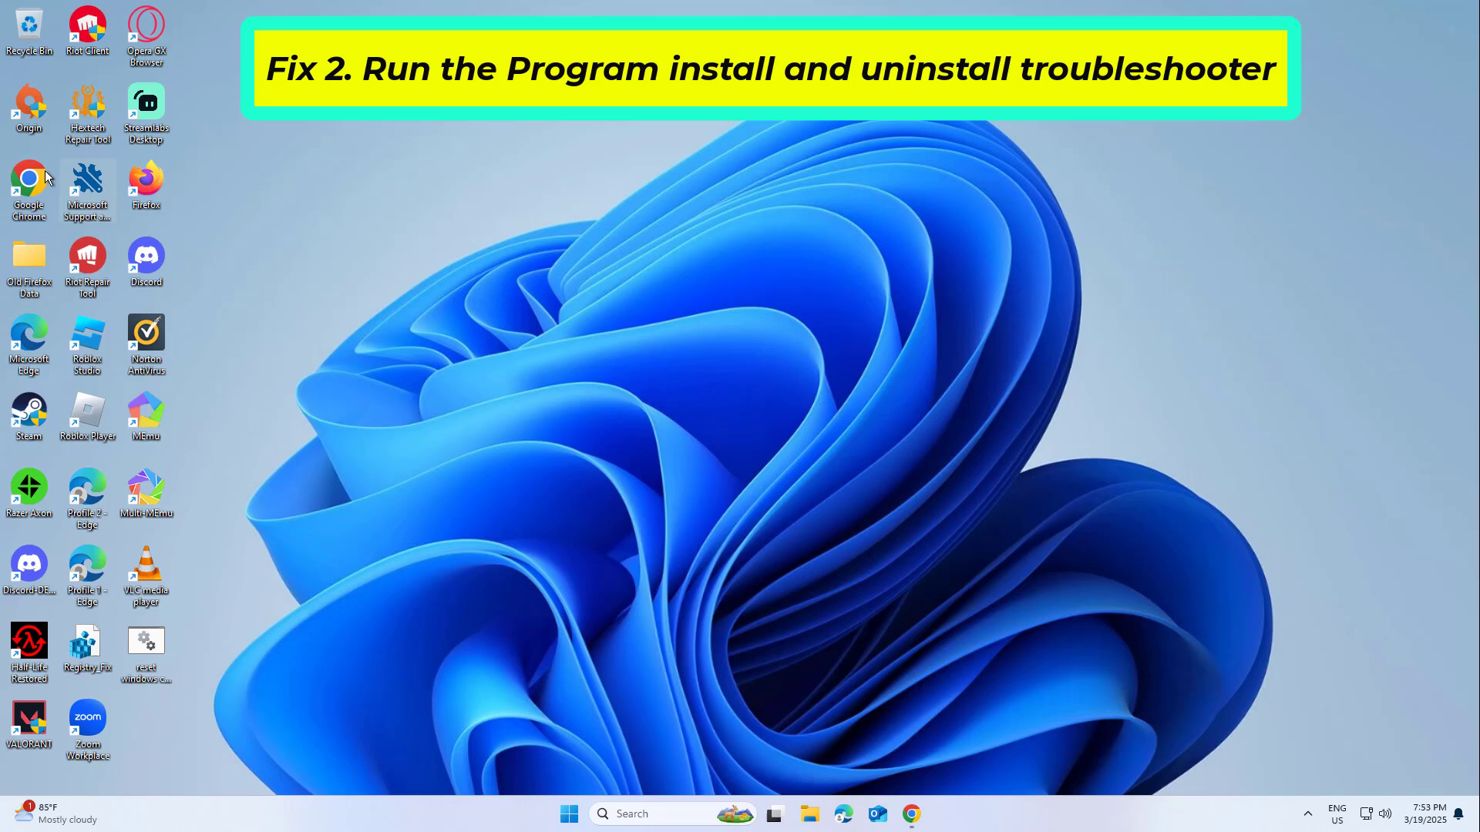
- Launch Chrome and load the pasted Microsoft support page URL
double_click(45, 174)
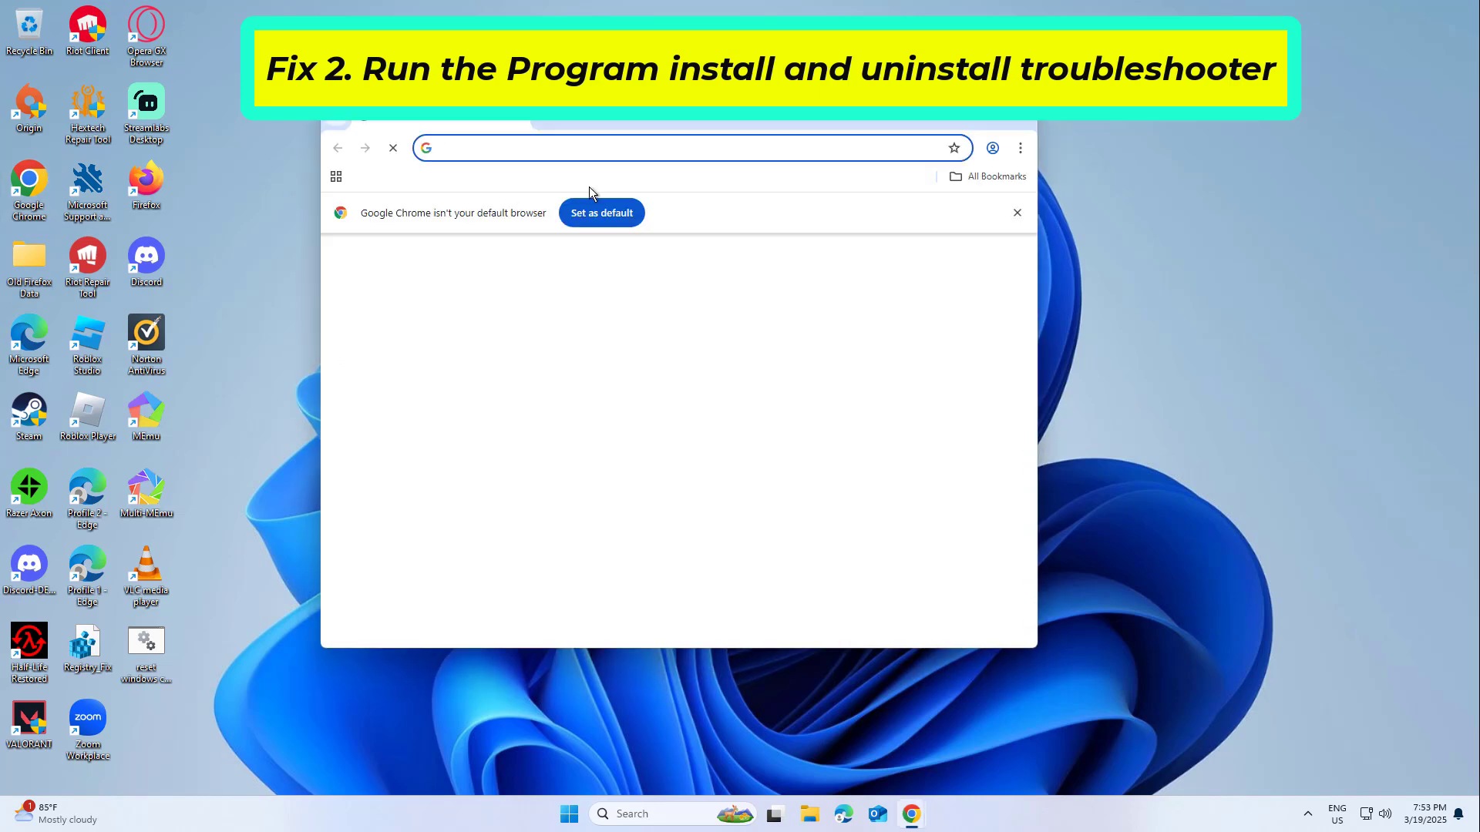
right_click(595, 148)
left_click(670, 262)
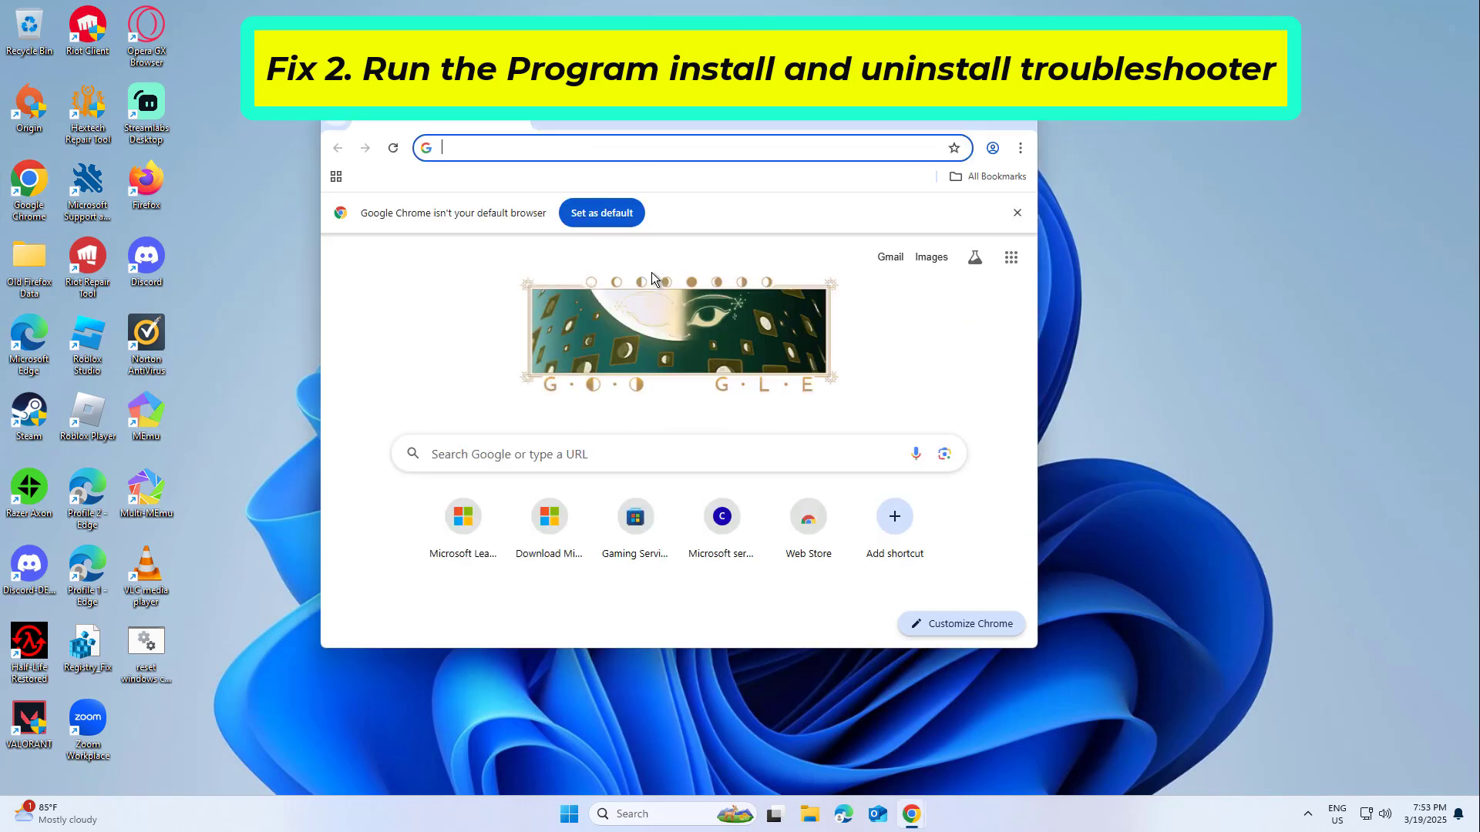
key("Return")
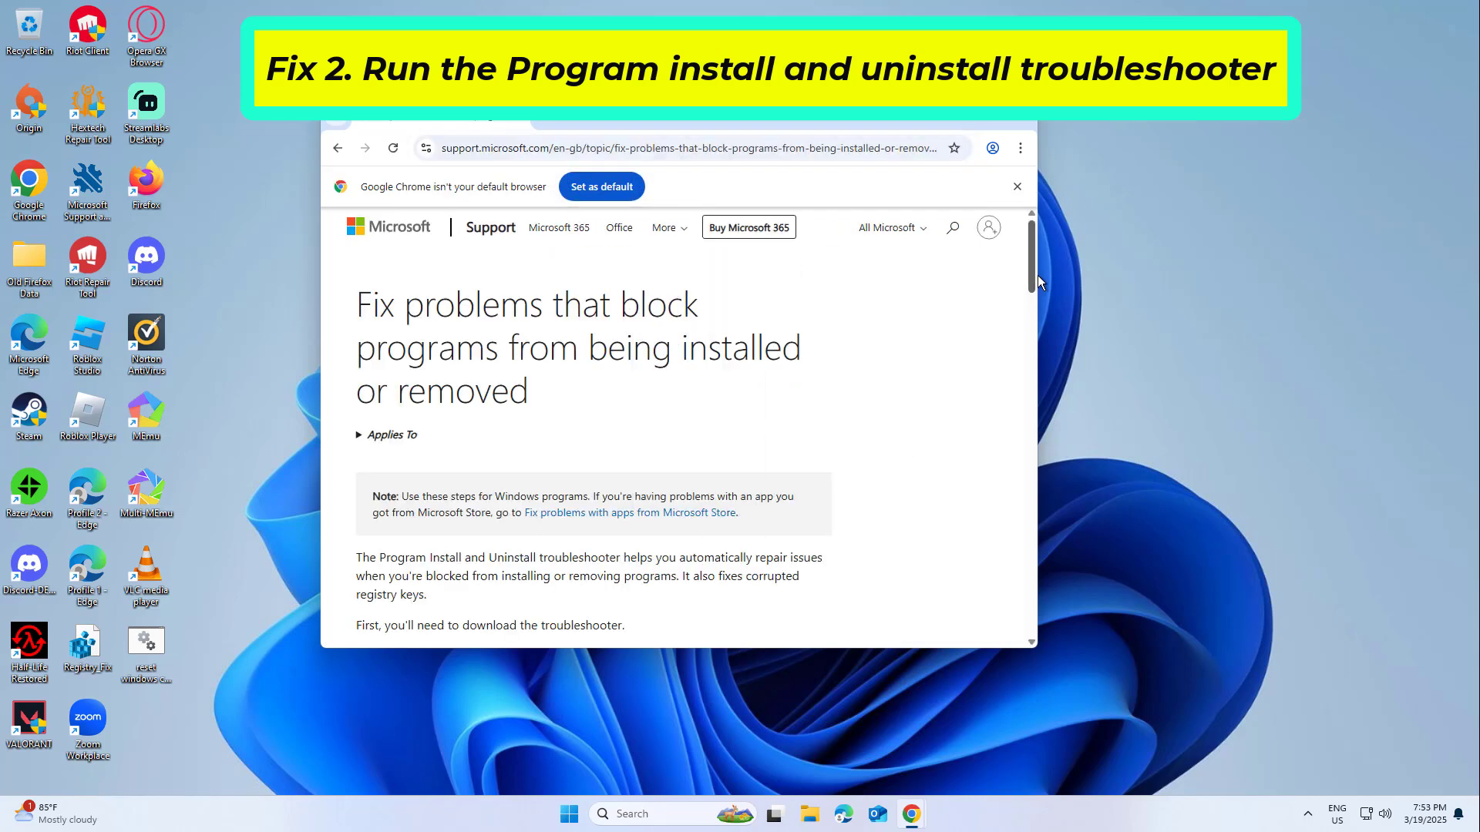
- Download MicrosoftProgram_Install_and_Uninstall.meta.diagcab and run it from the downloads bubble
left_click_drag(1037, 275, 1048, 316)
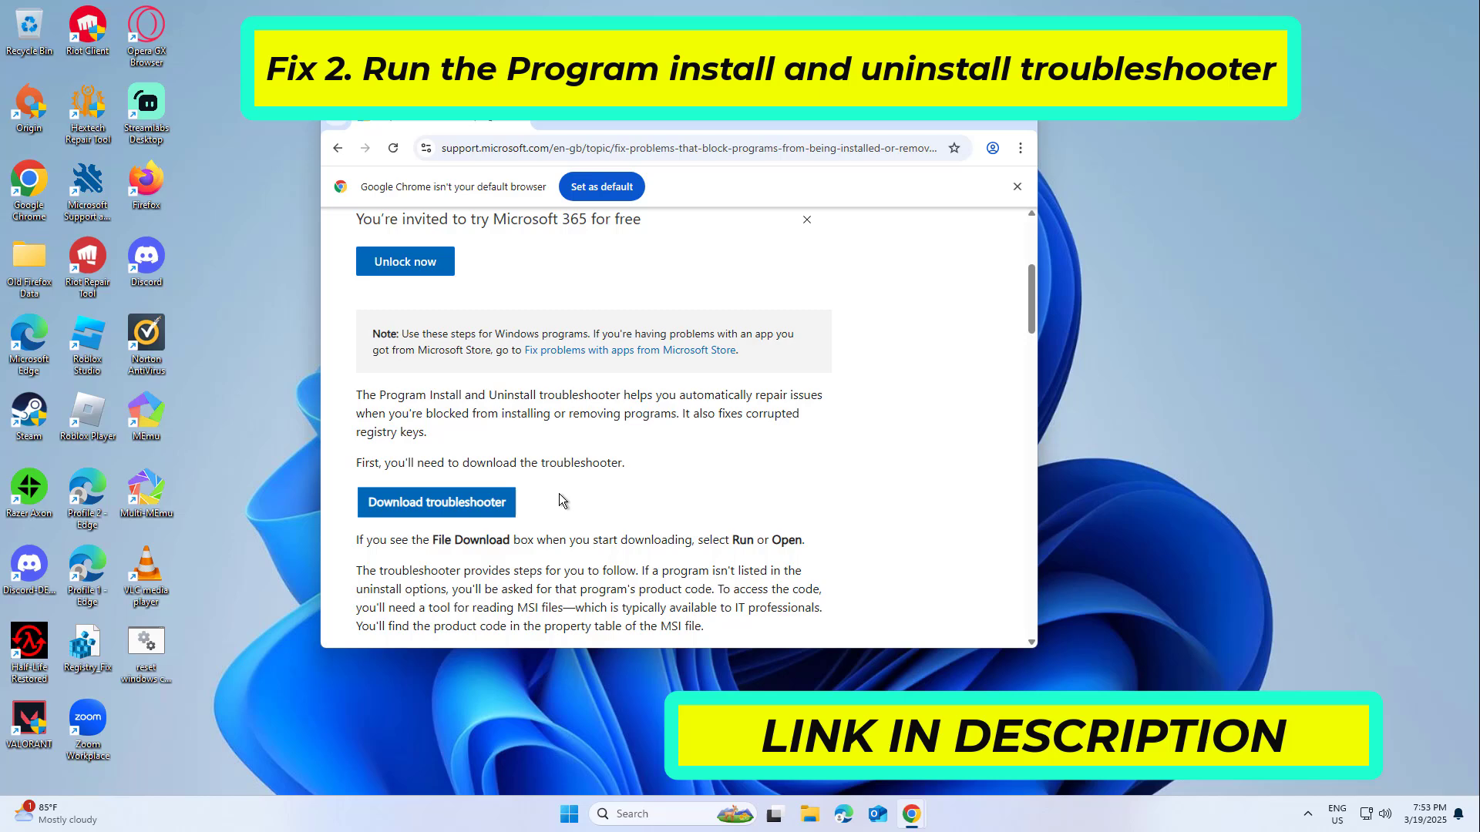
left_click(510, 507)
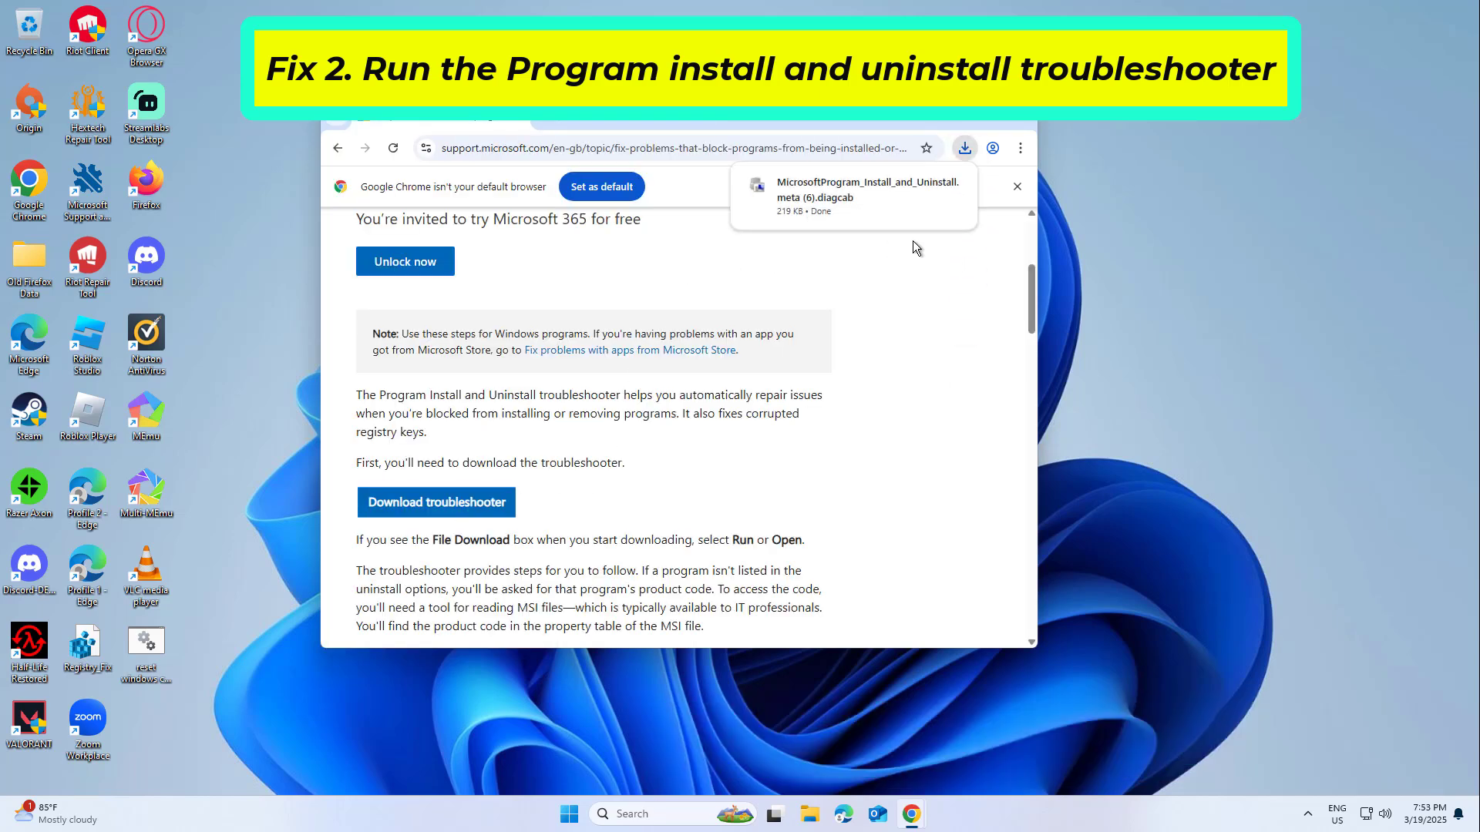
left_click(864, 187)
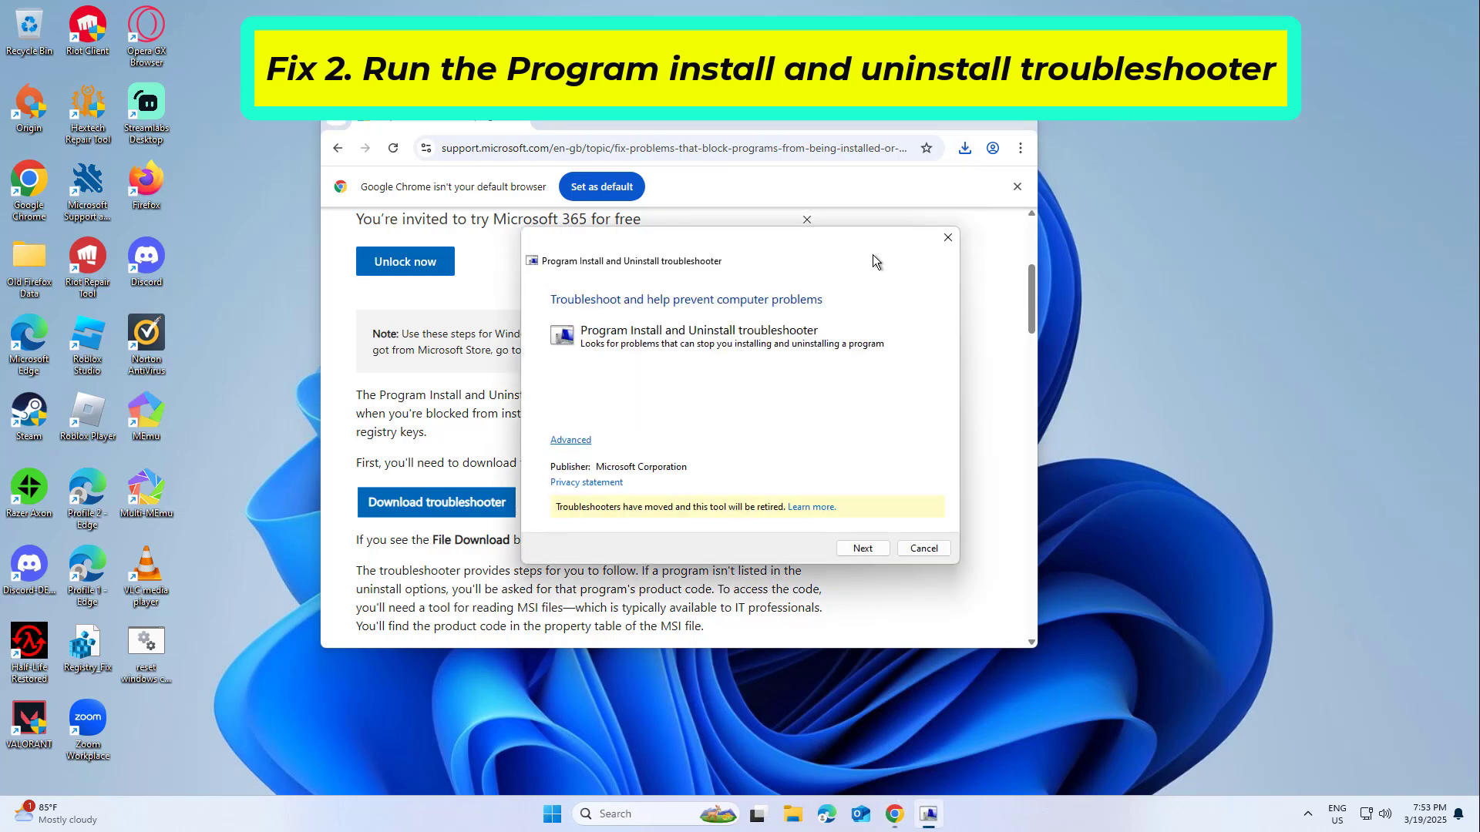
- Run problem detection, then choose Uninstalling to get the installed-programs list
left_click(883, 548)
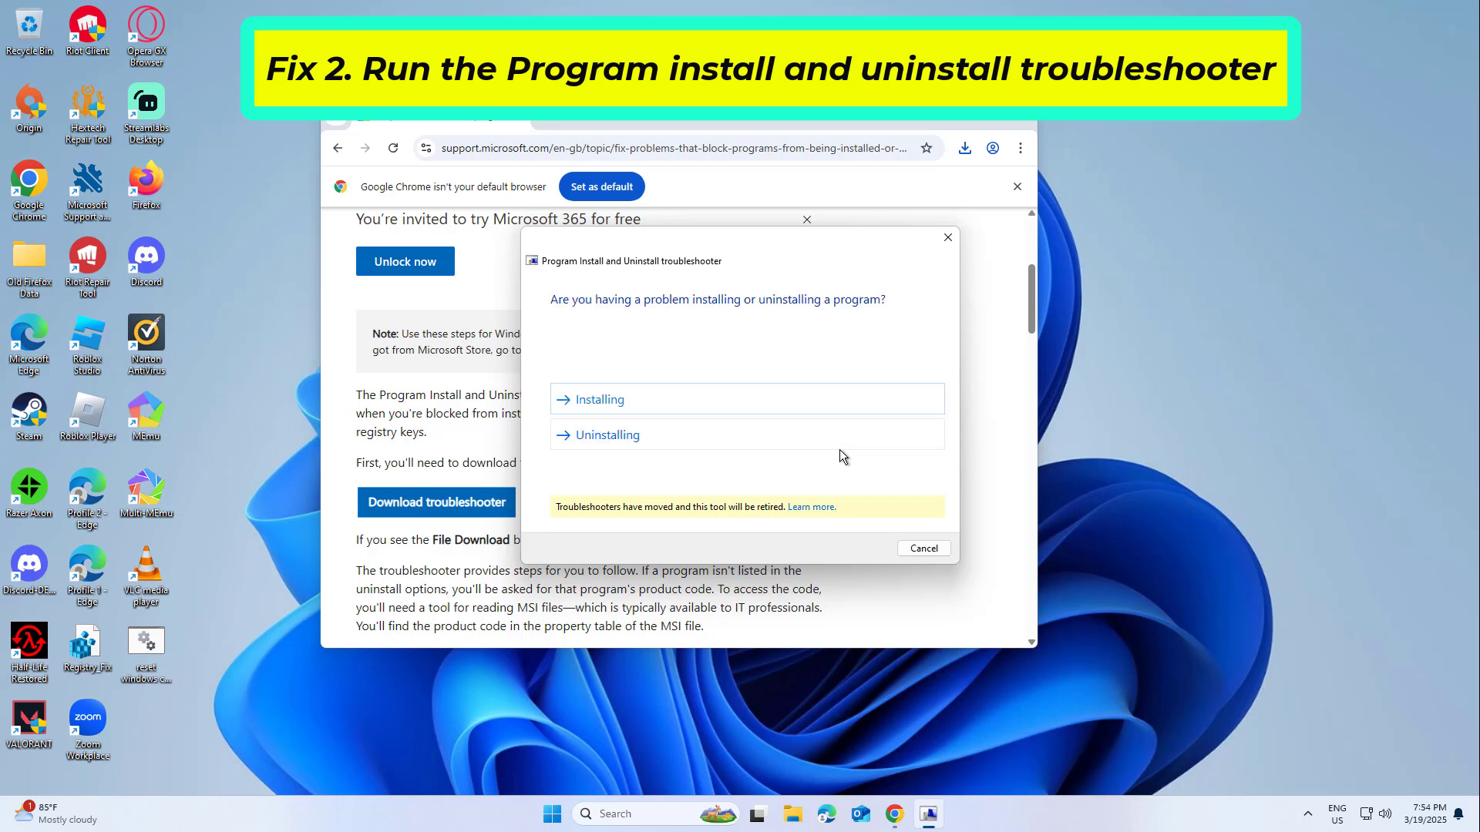
left_click(779, 437)
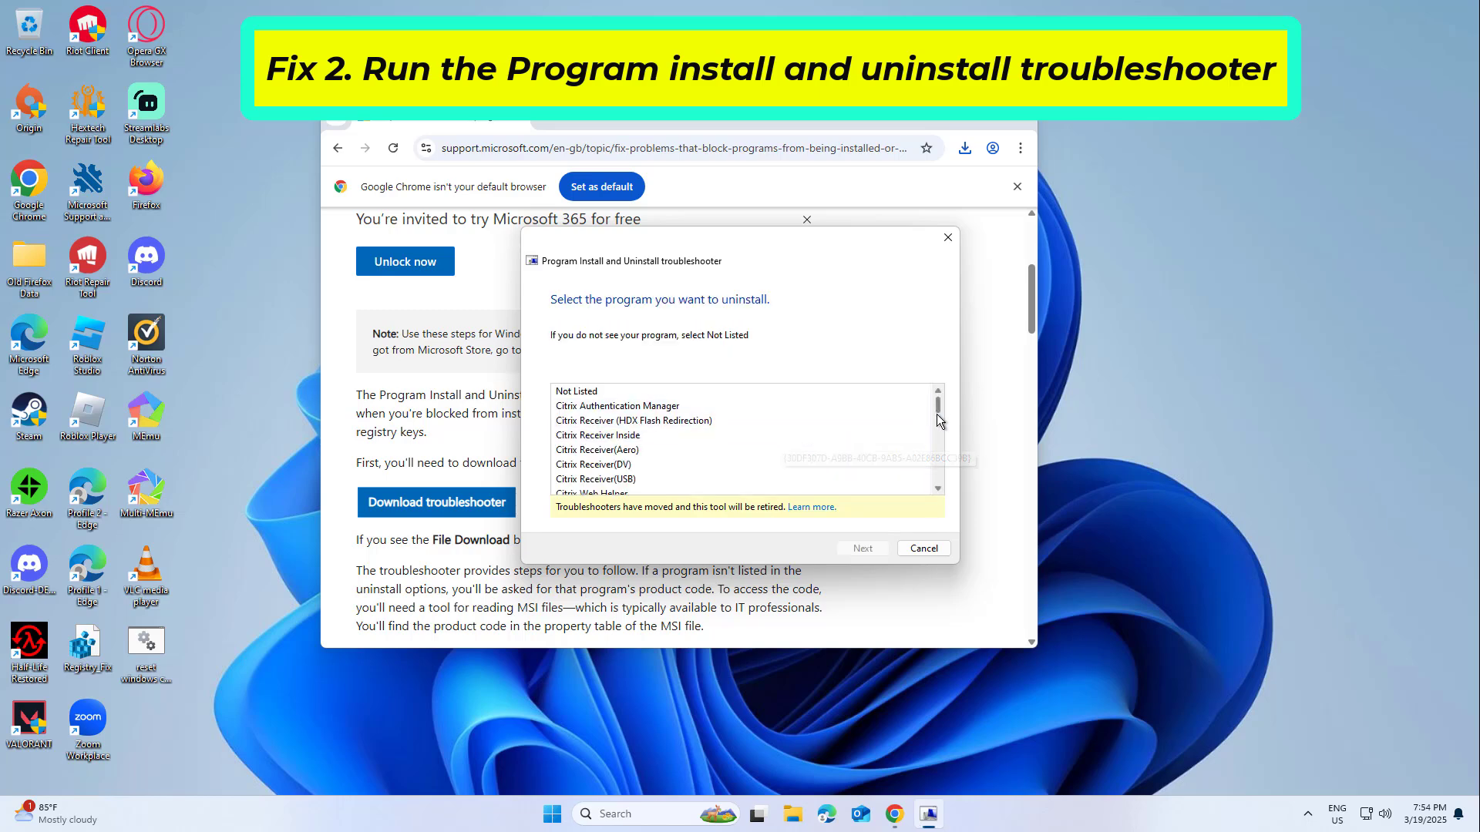
- Choose Not Listed from the program list and continue to the product code step
left_click_drag(937, 413, 956, 491)
scroll(928, 417, "down", 3)
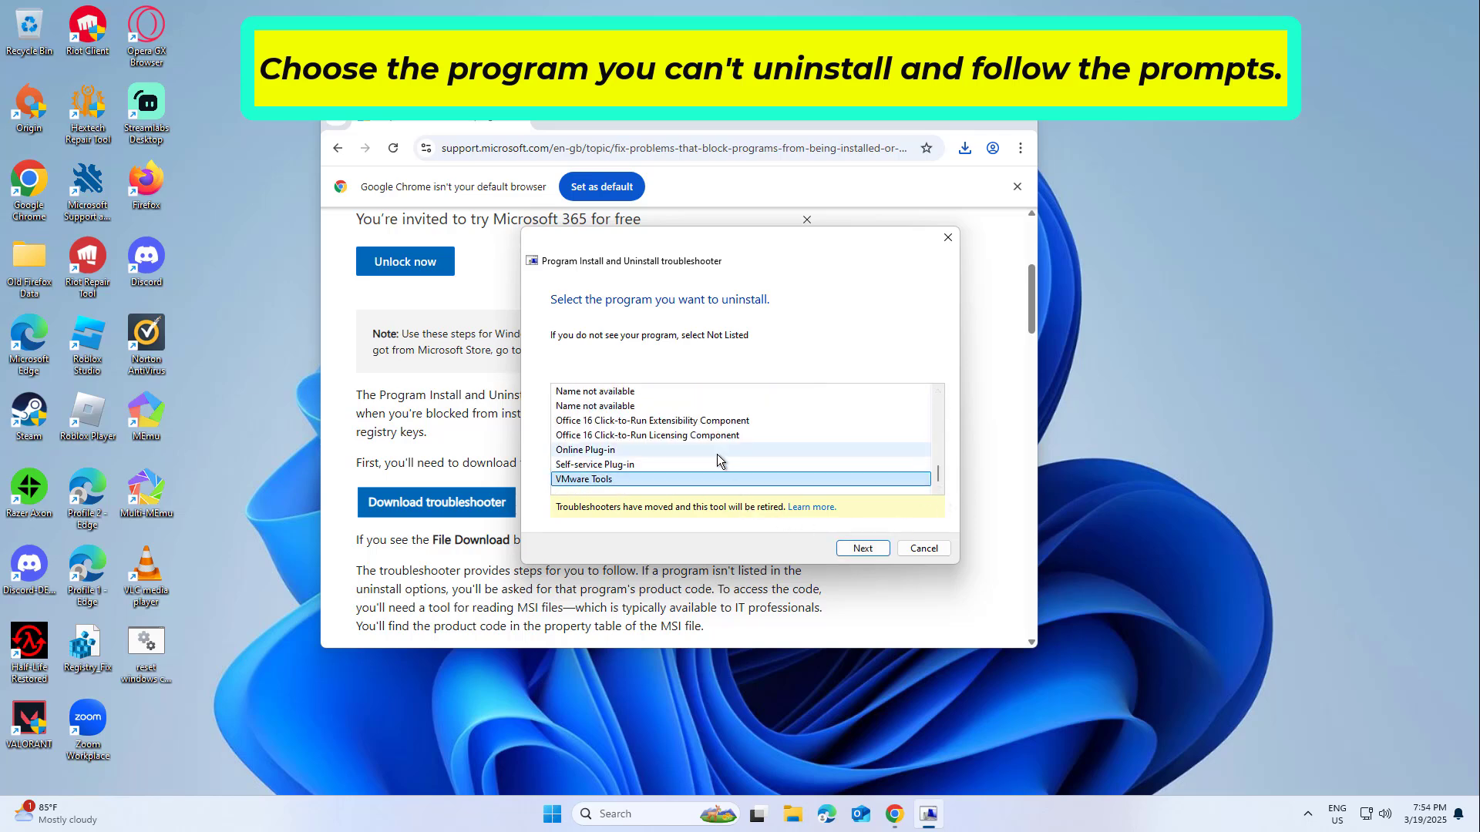
left_click(709, 435)
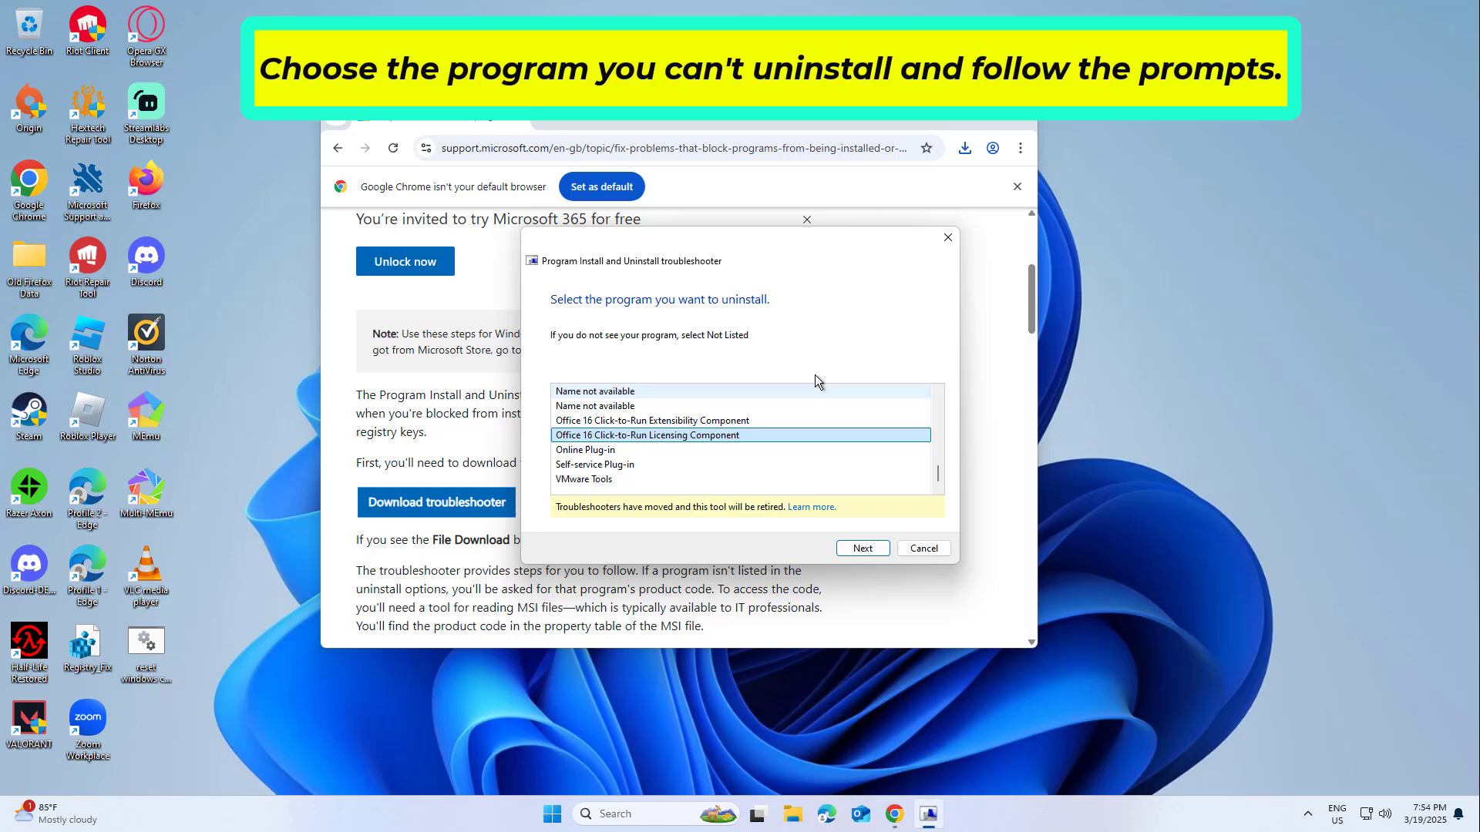
left_click_drag(942, 466, 906, 384)
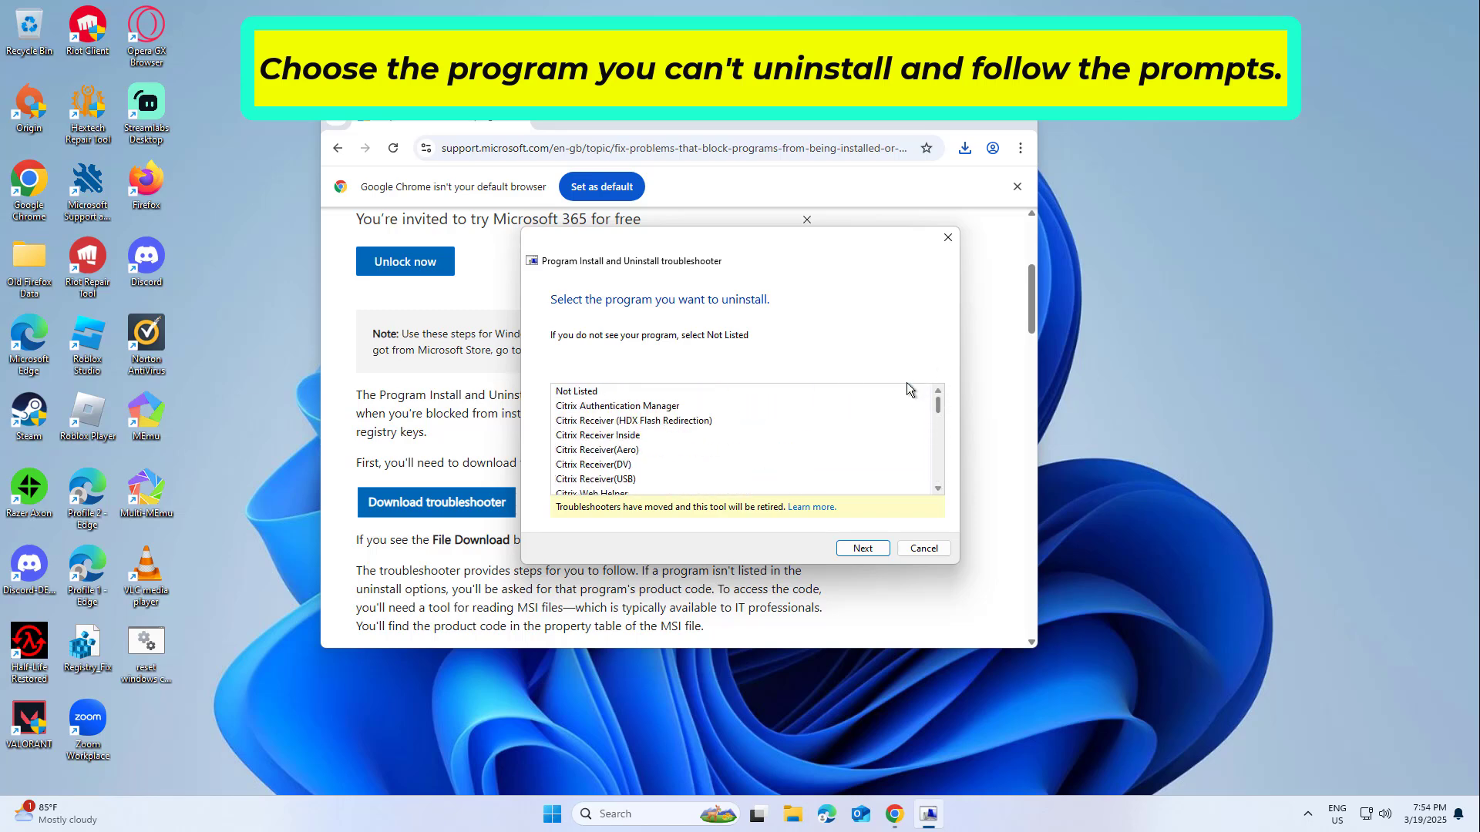
left_click(906, 392)
left_click(863, 547)
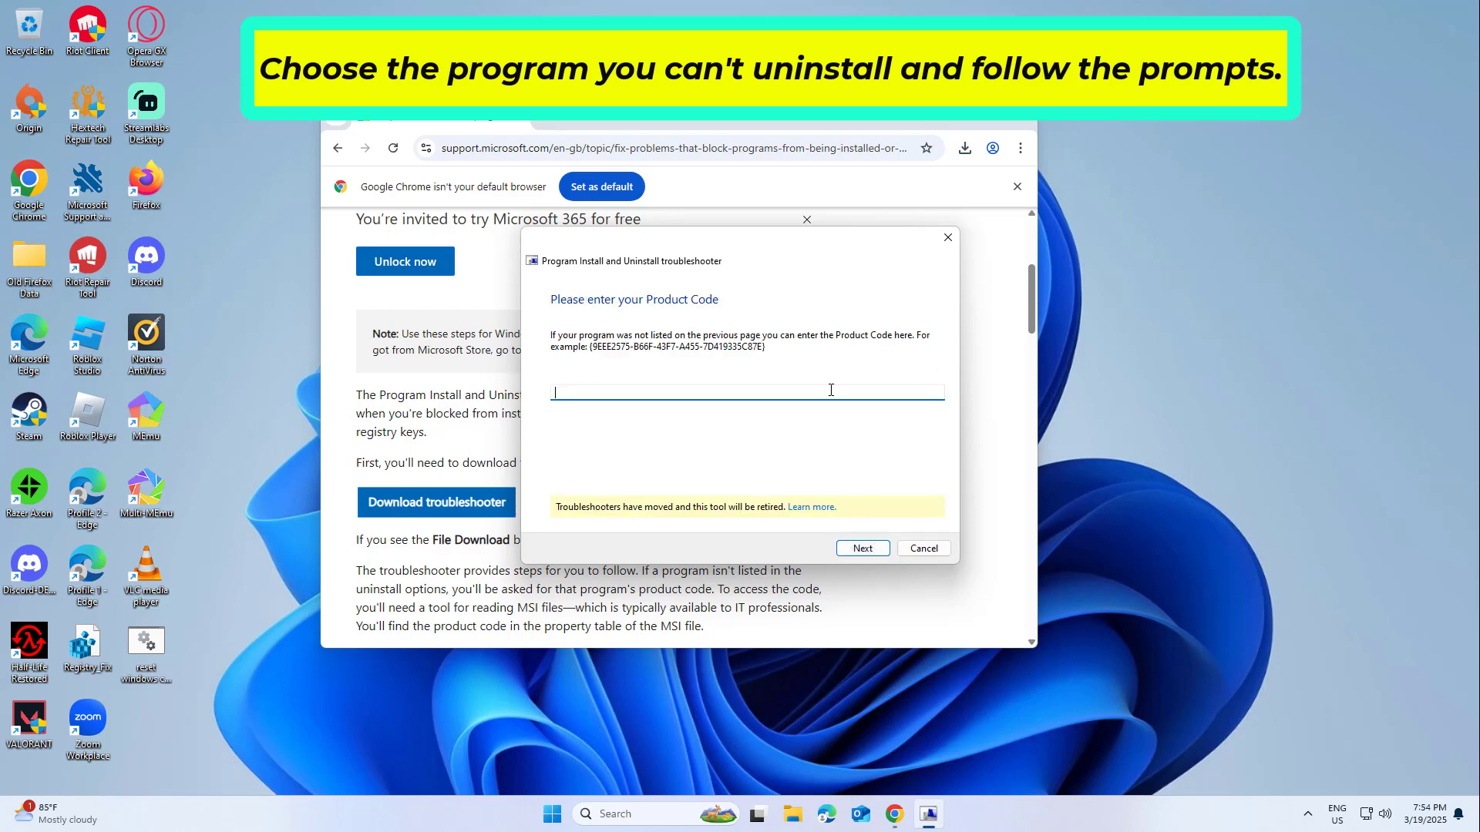
- Submit an empty Product Code twice, getting the Invalid Product Code error
left_click(863, 548)
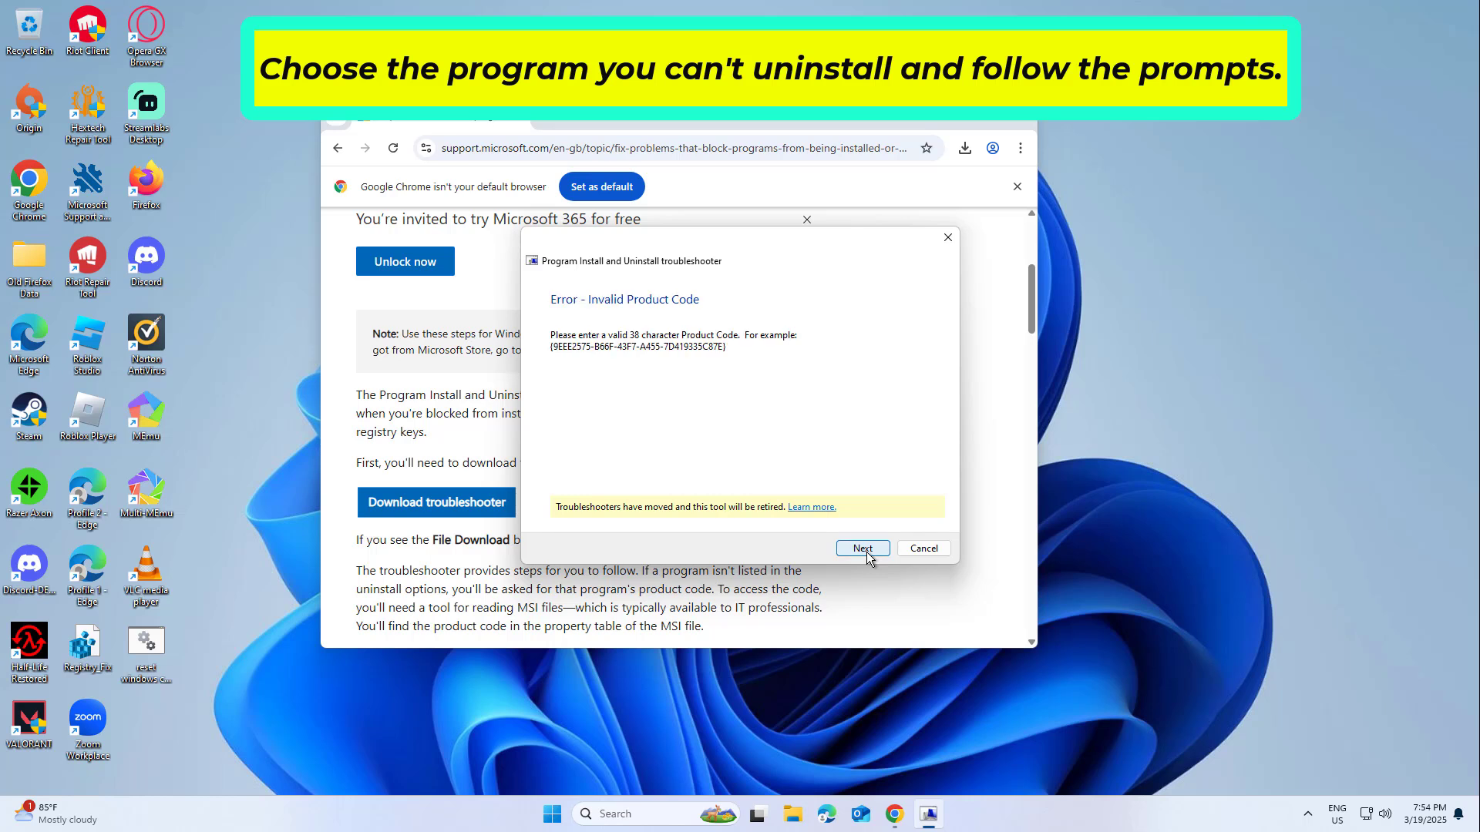
left_click(867, 552)
left_click(863, 548)
left_click(866, 552)
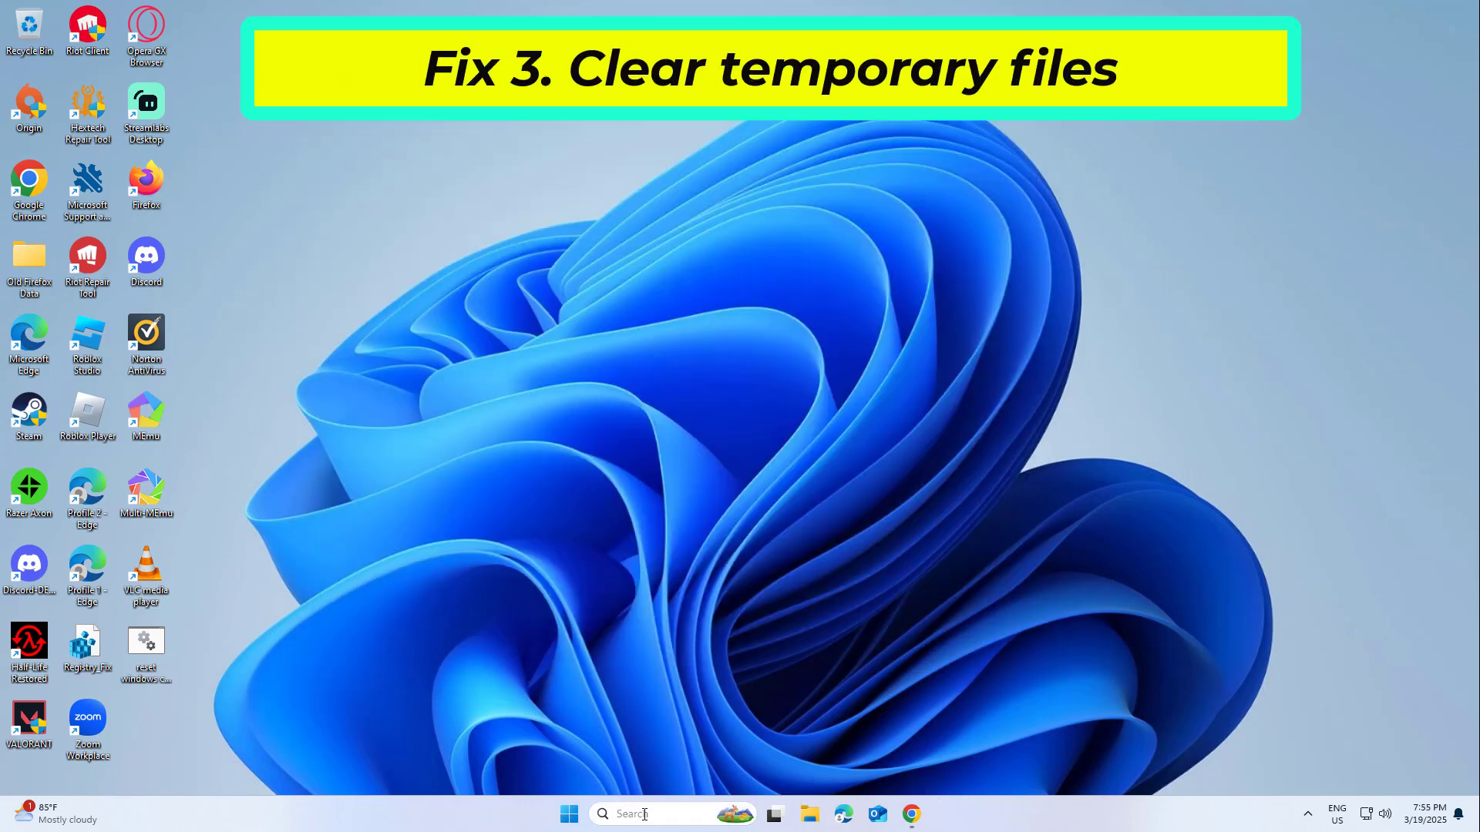
- Open Run from Windows search and run %temp% to open the Temp folder
left_click(701, 813)
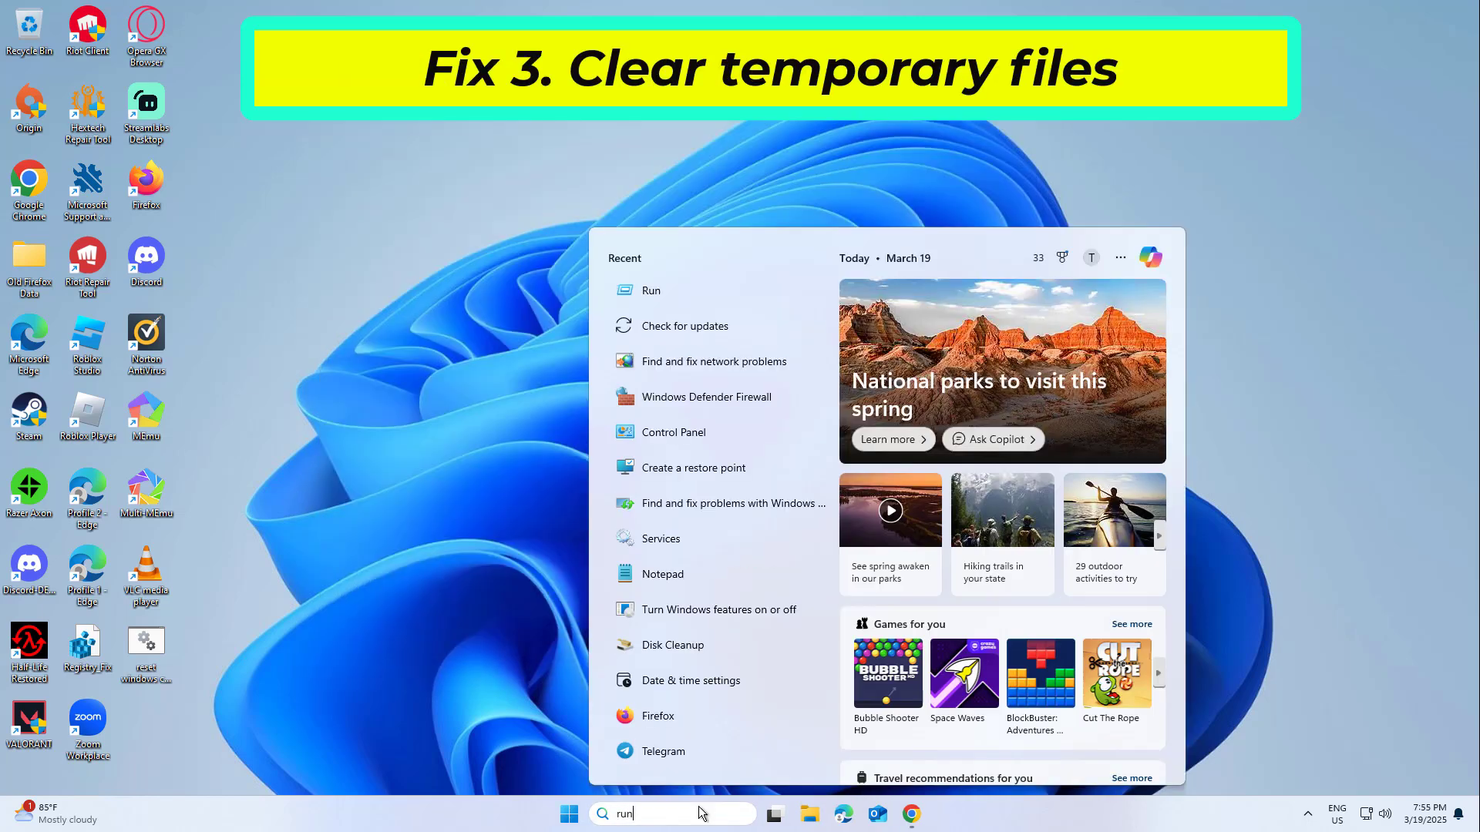
type("run")
left_click(776, 339)
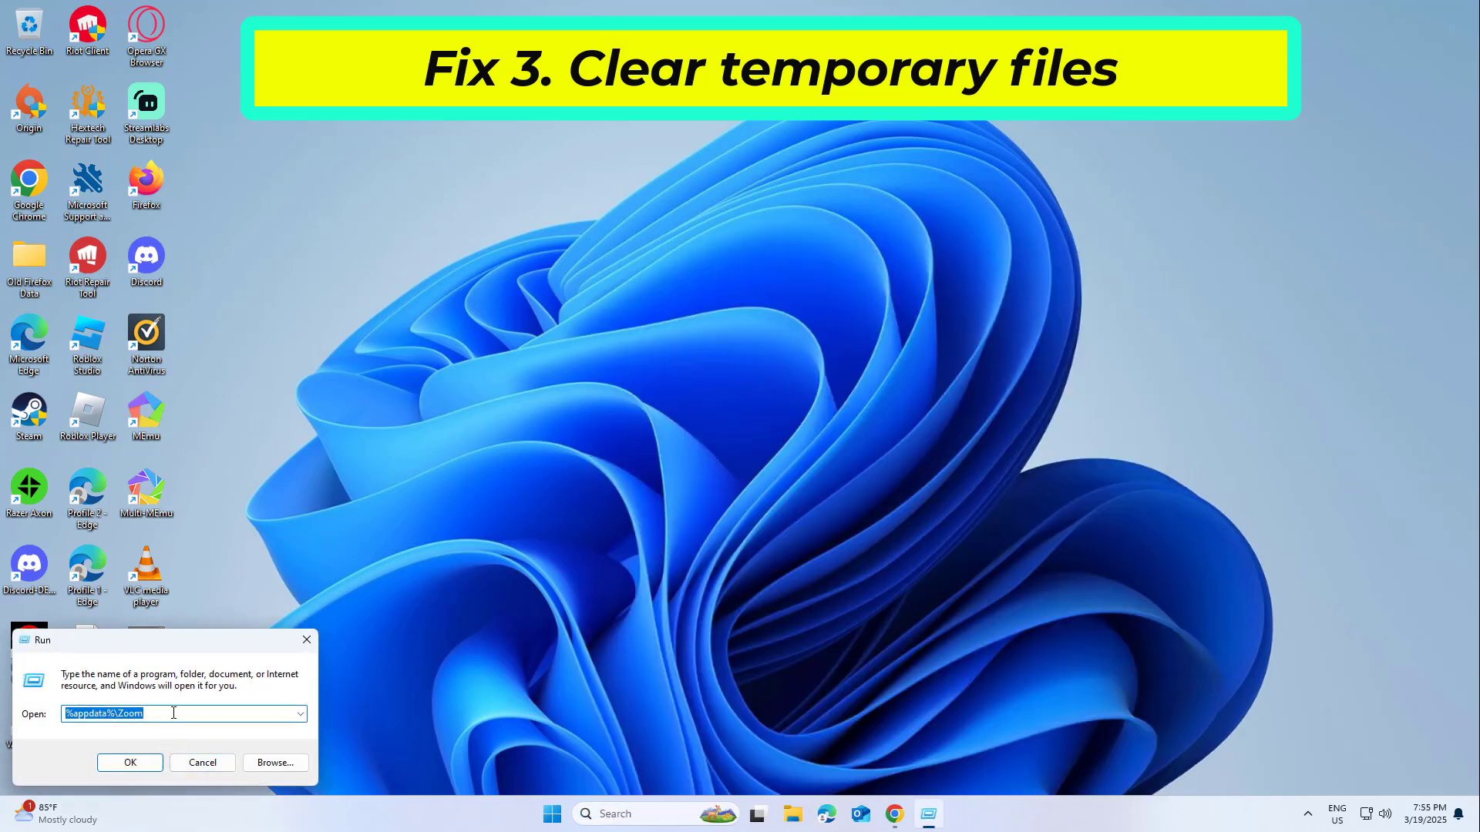
type("%")
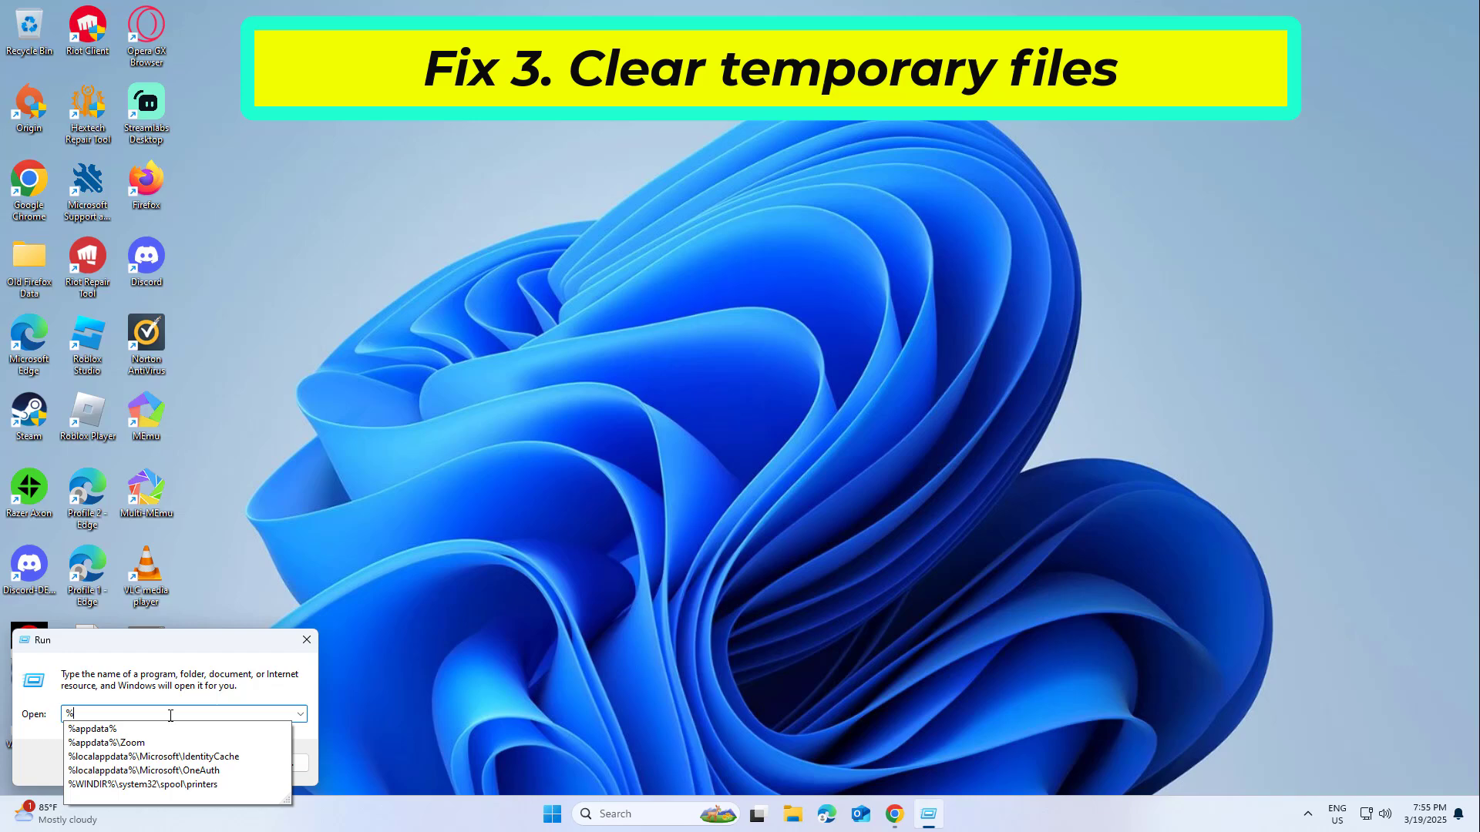
type("temp%")
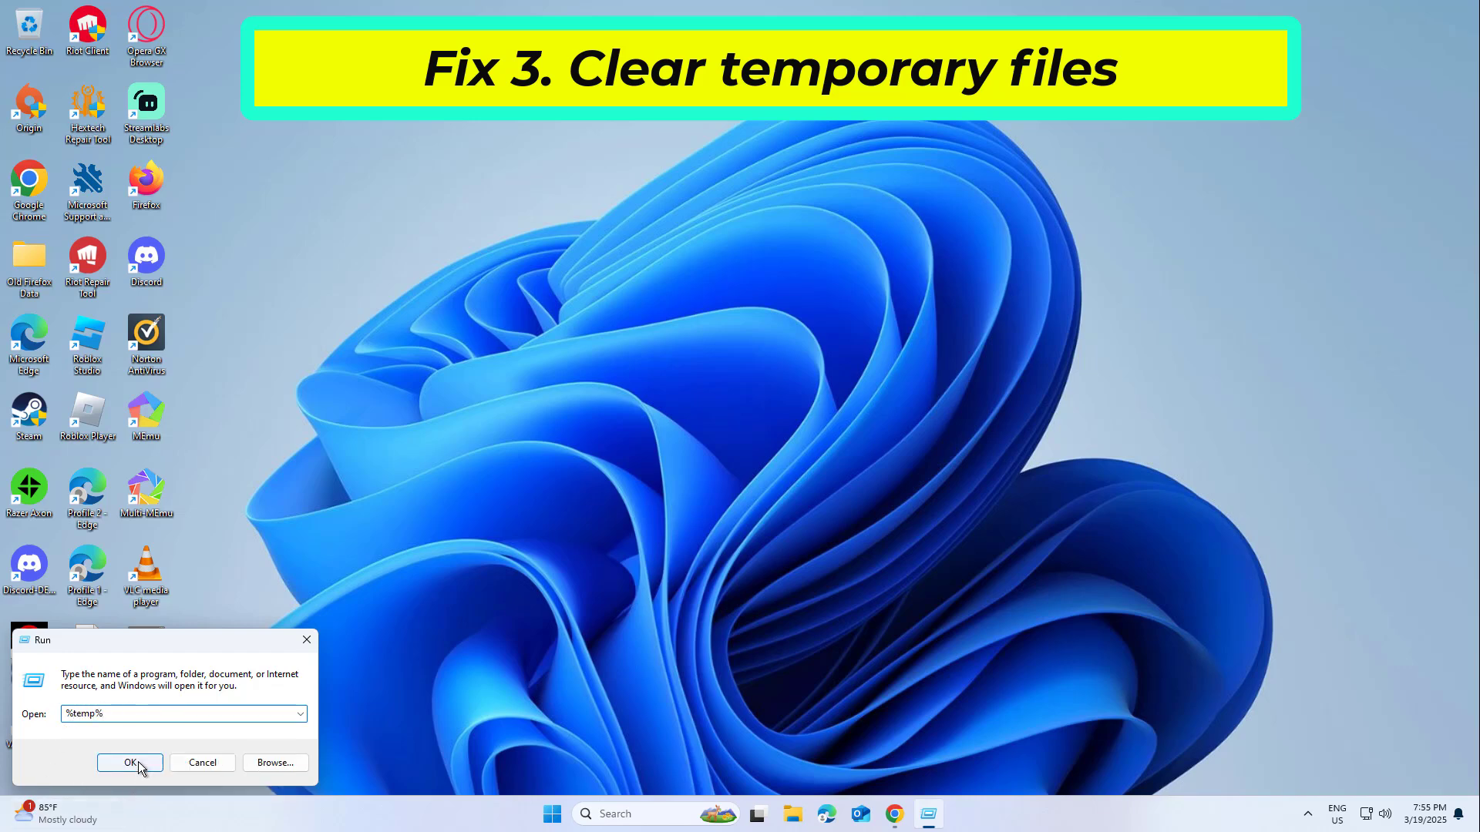
left_click(140, 765)
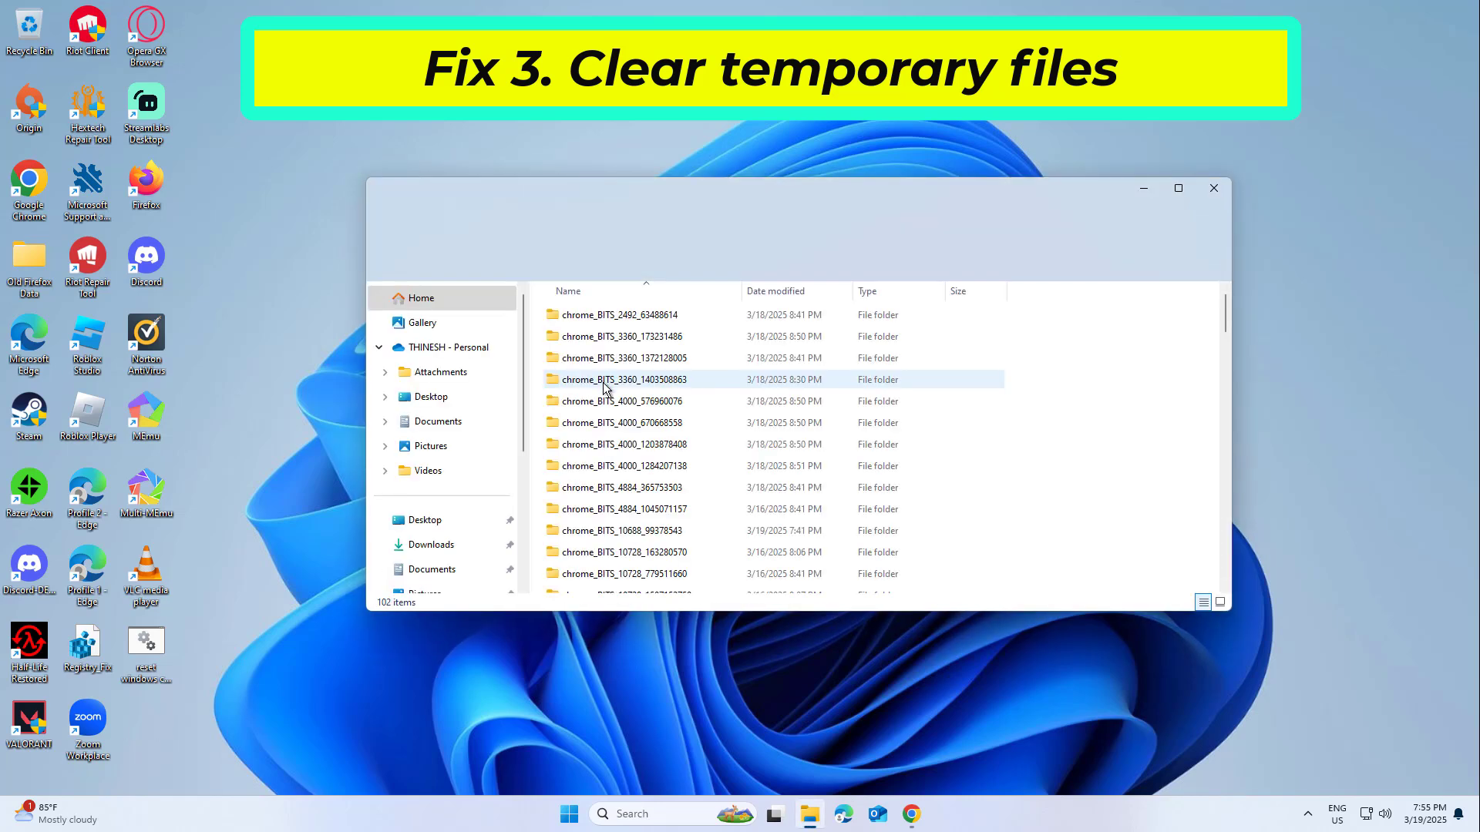
- Select all 102 items in the Temp folder and delete them via the context menu
left_click(602, 380)
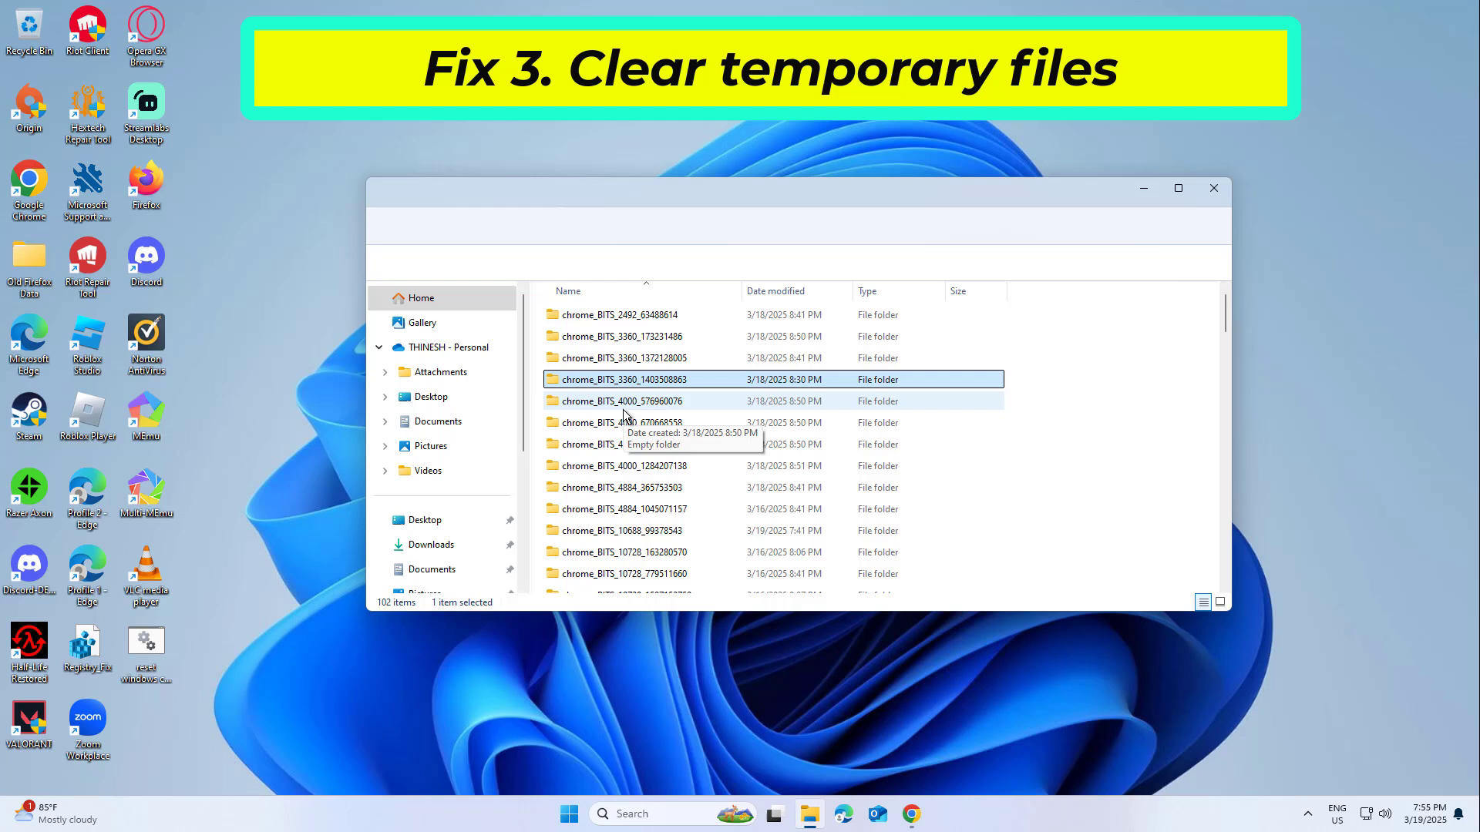
key("ctrl+a")
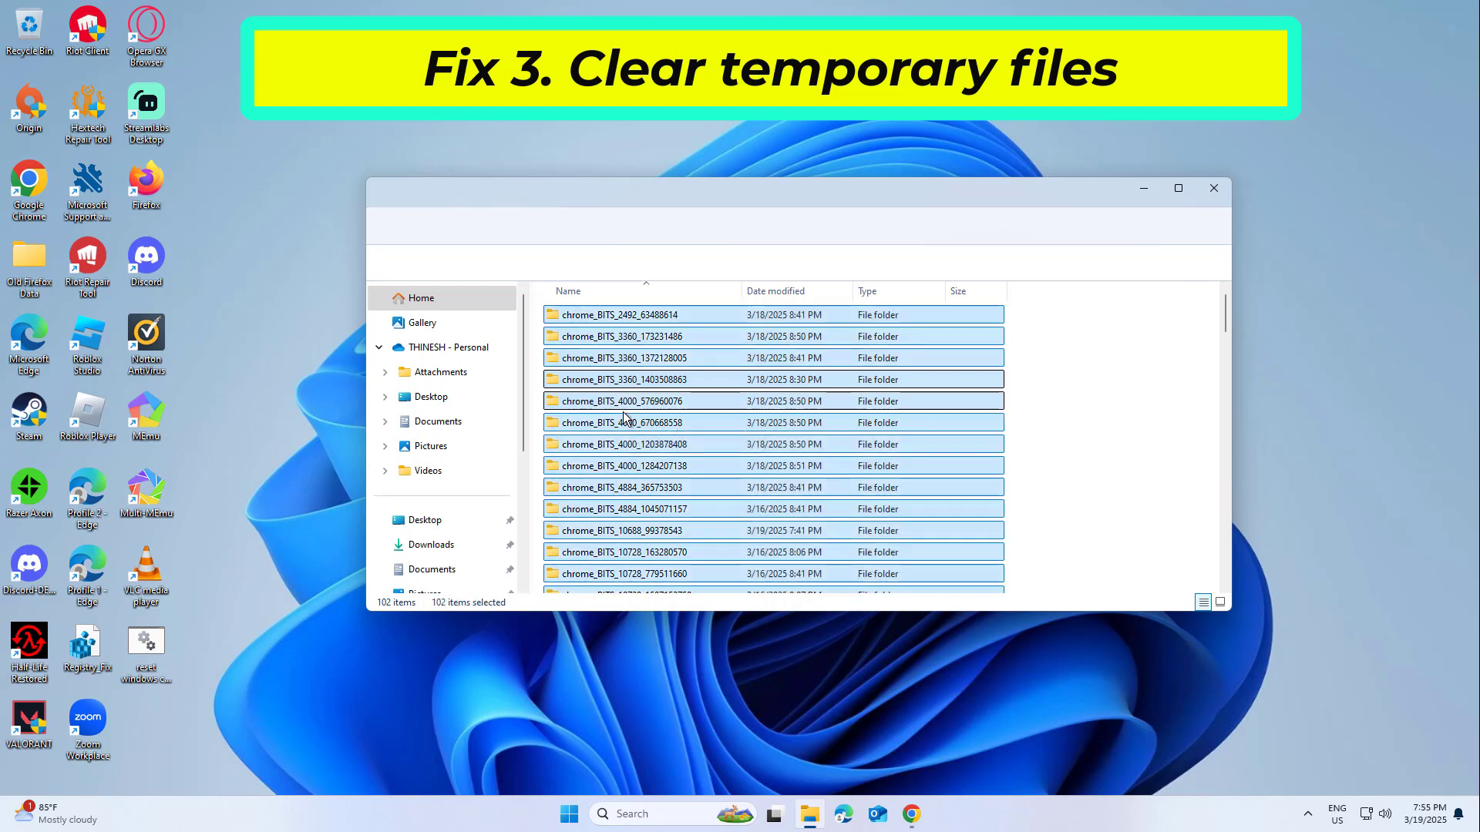
key("Delete")
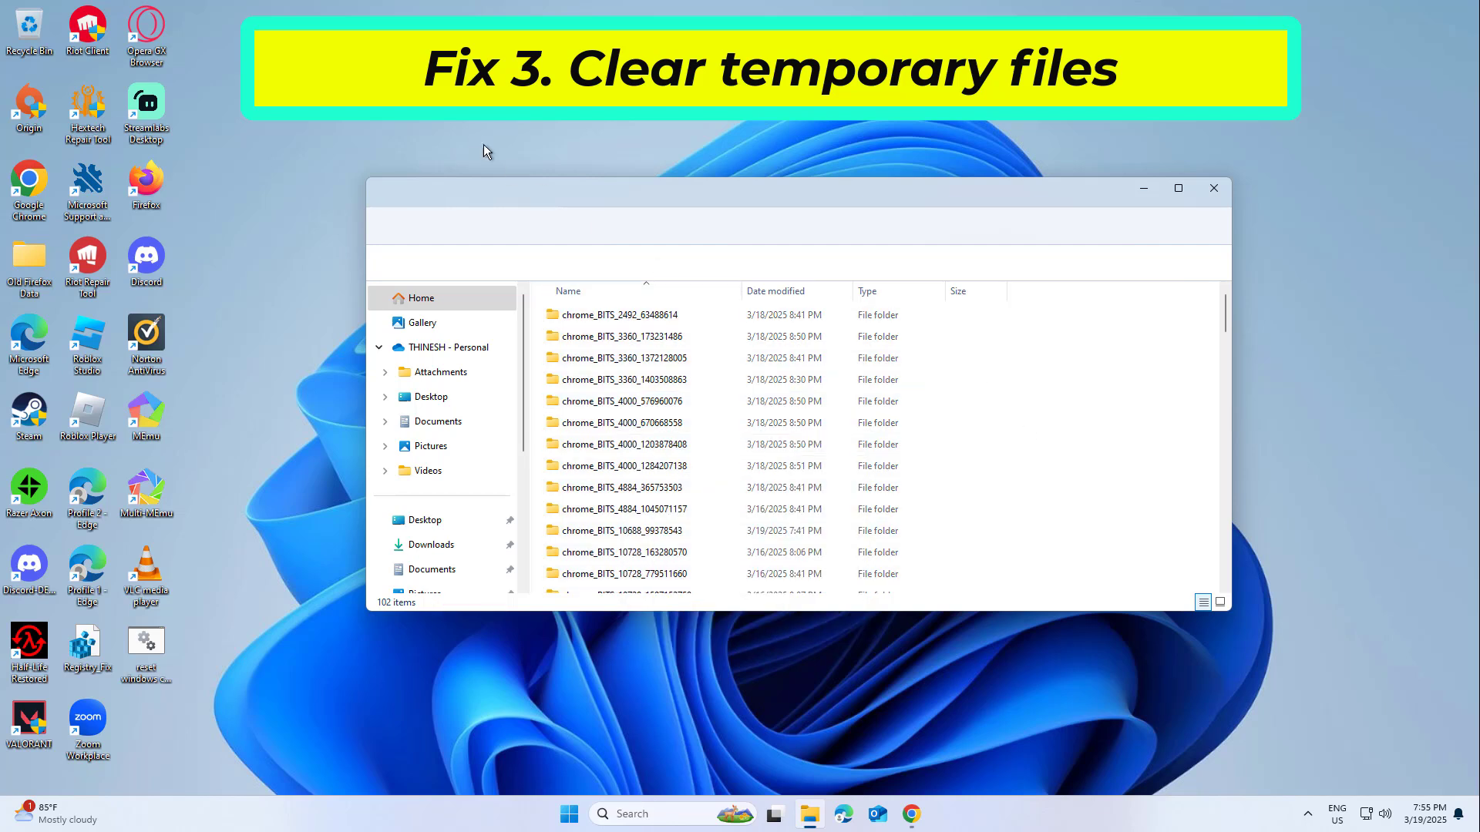
left_click(639, 318)
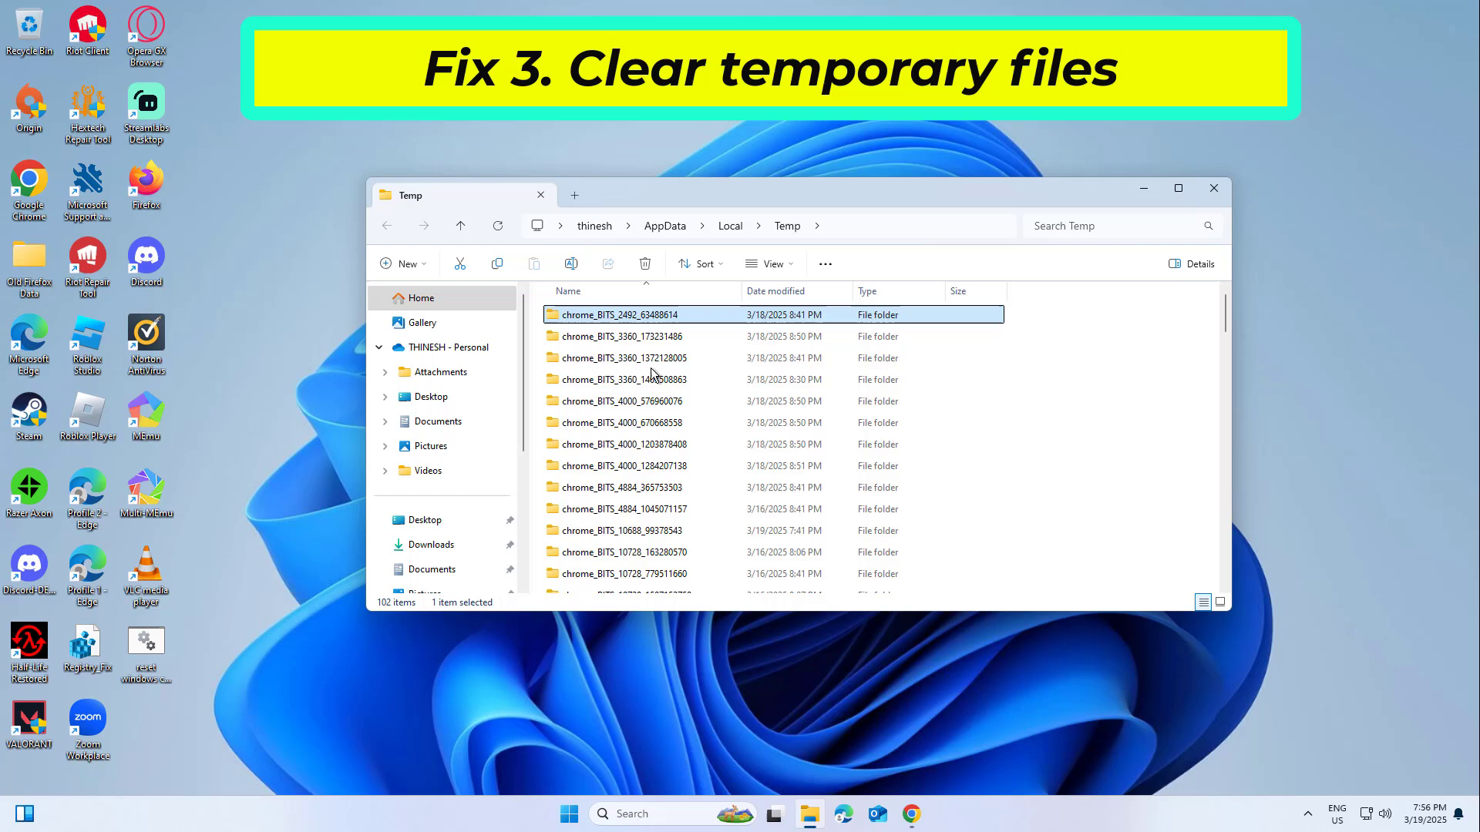
key("ctrl+a")
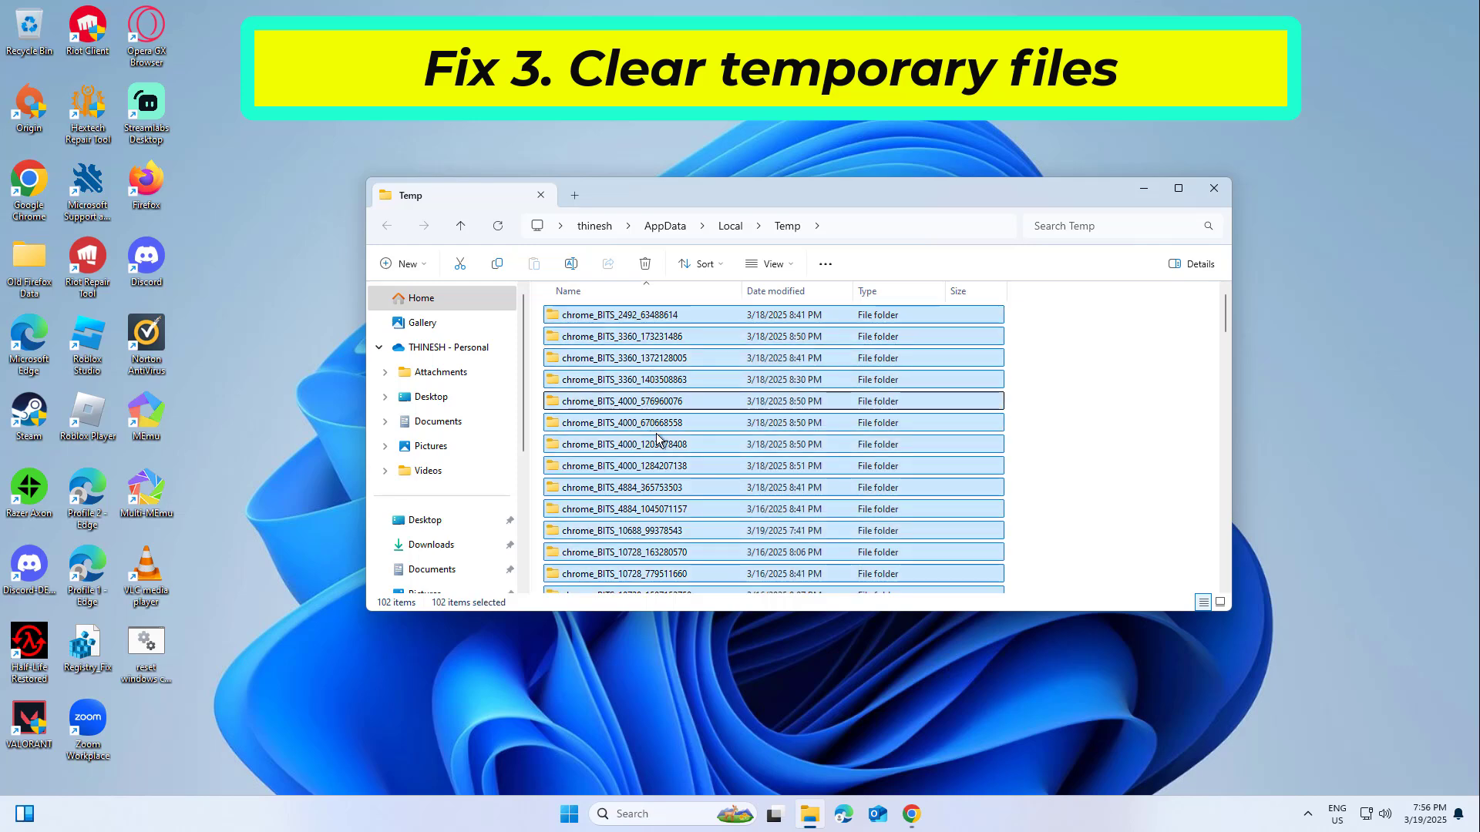
right_click(655, 433)
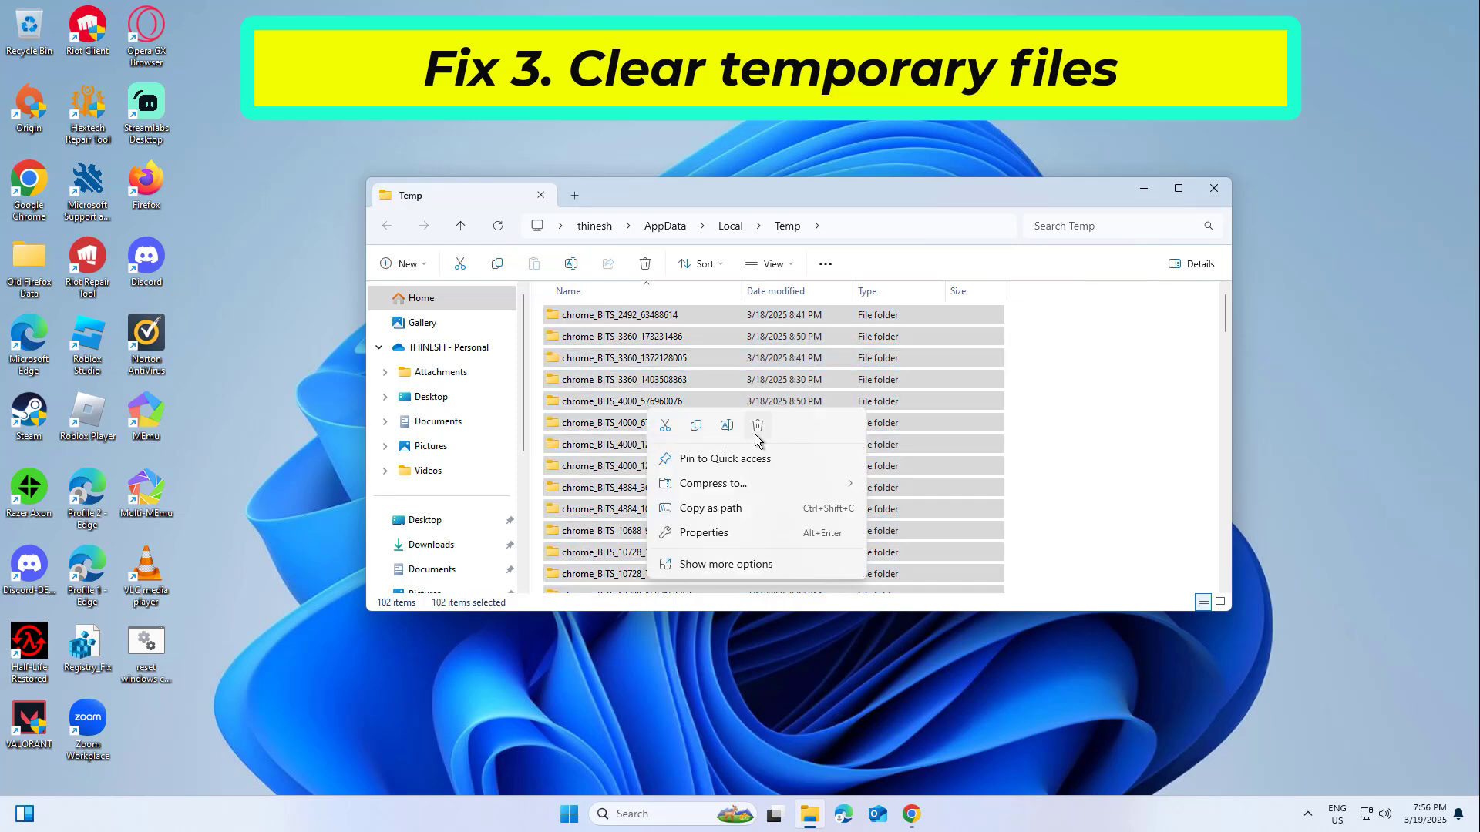
left_click(757, 426)
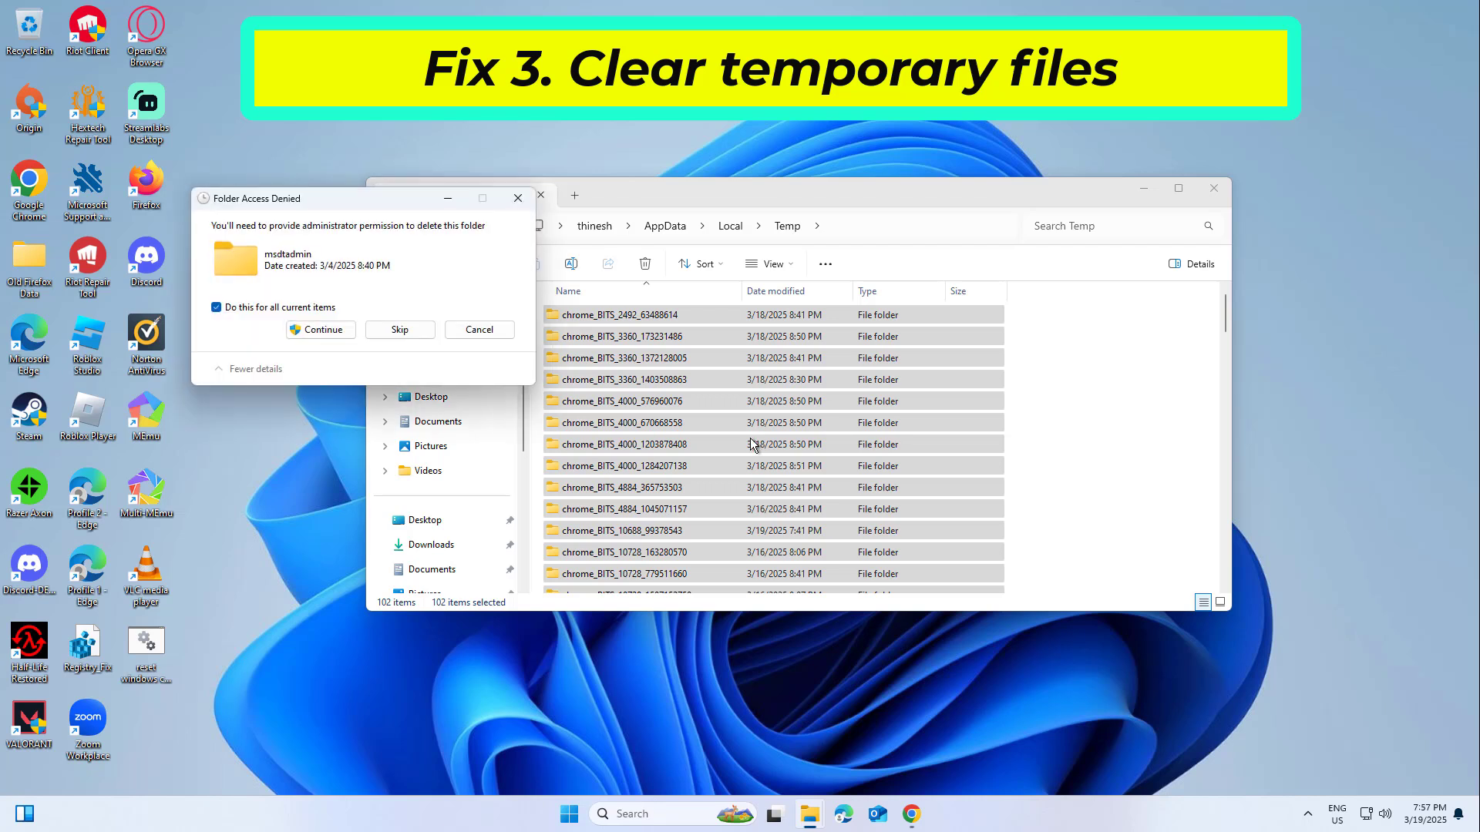
- Grant administrator permission, close Chrome to unlock its files, and retry deleting the Temp items
left_click(337, 332)
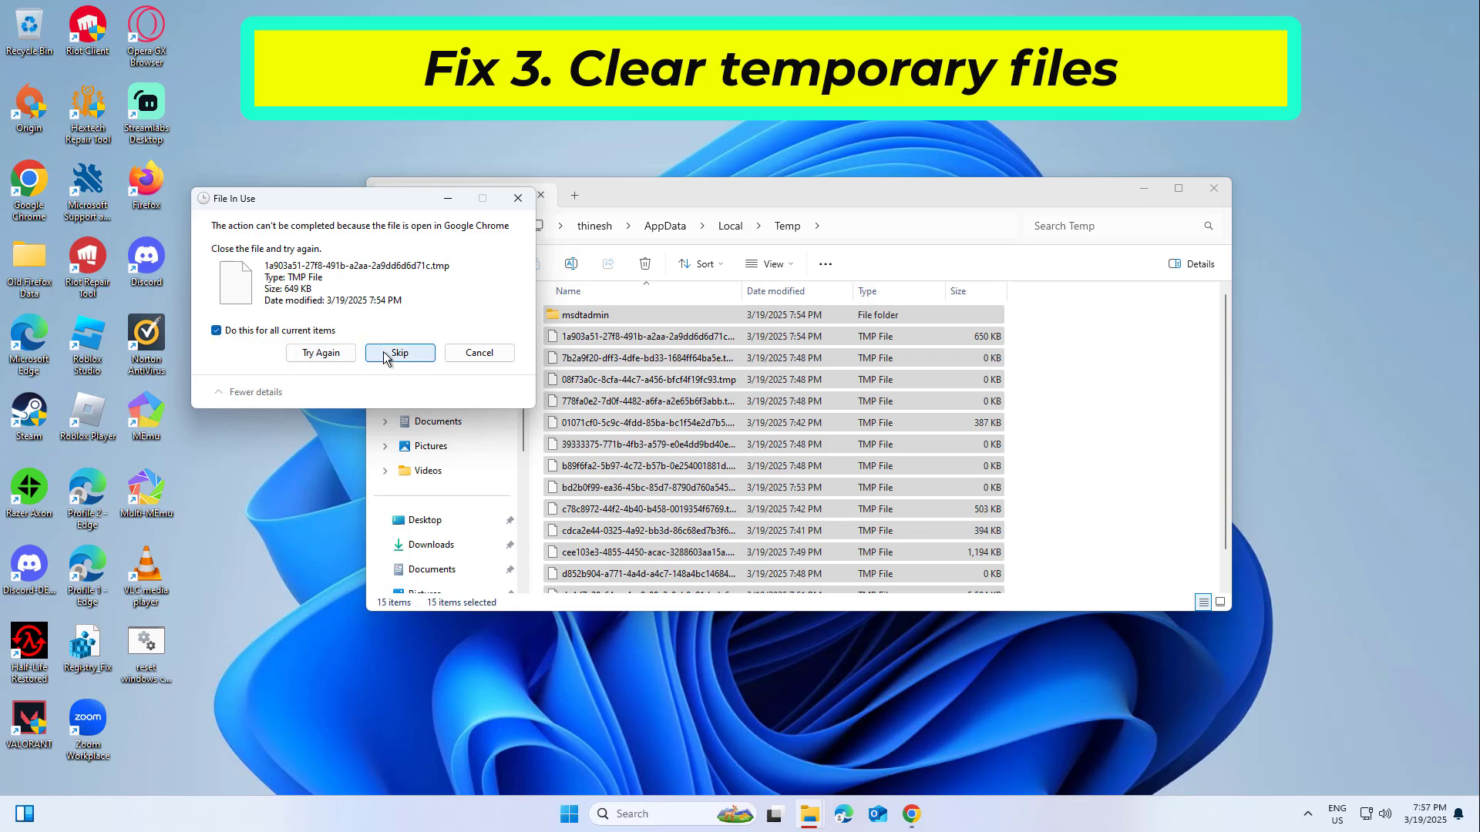
left_click(229, 335)
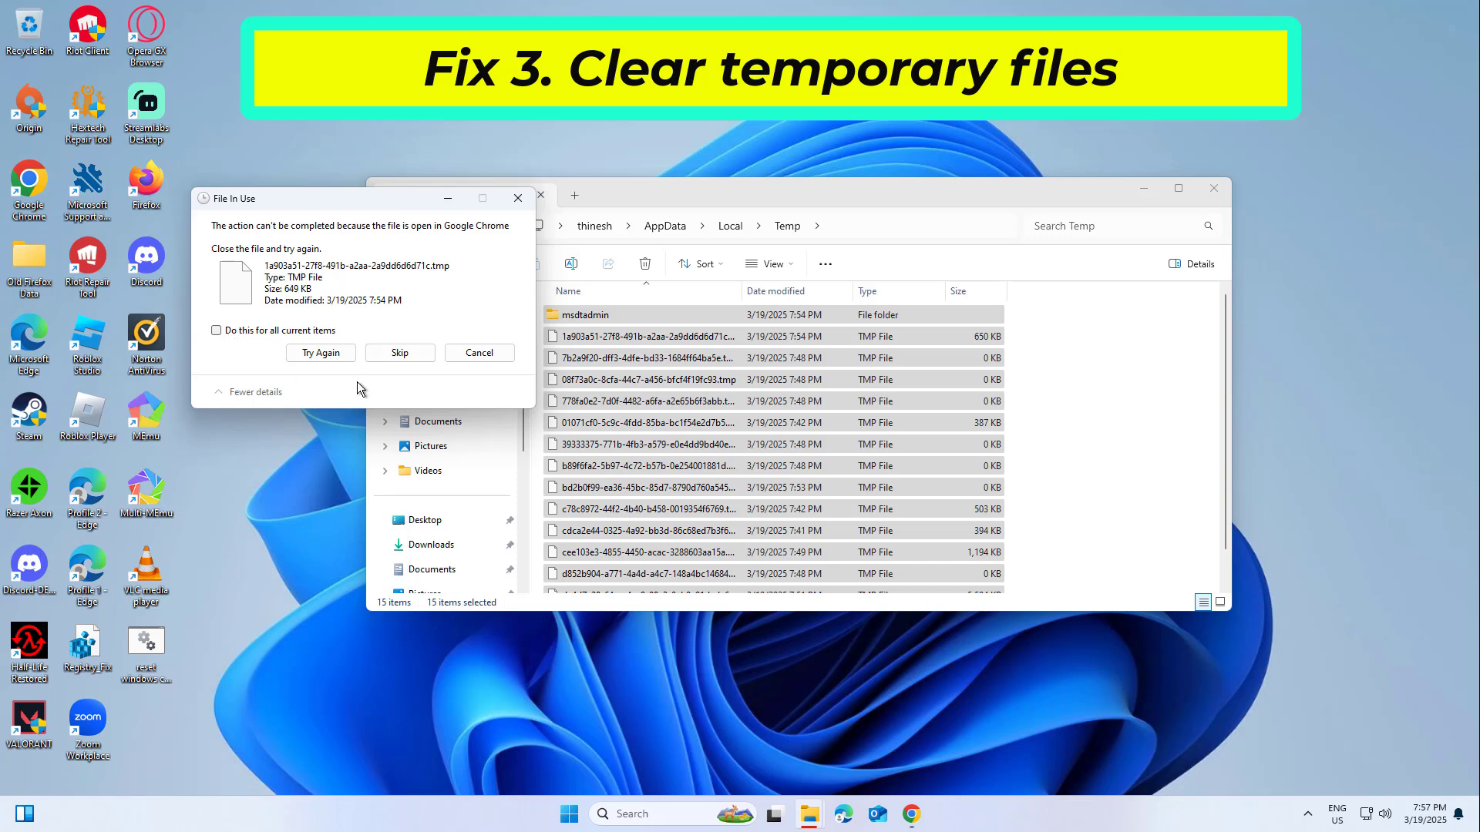
left_click(333, 359)
left_click(917, 813)
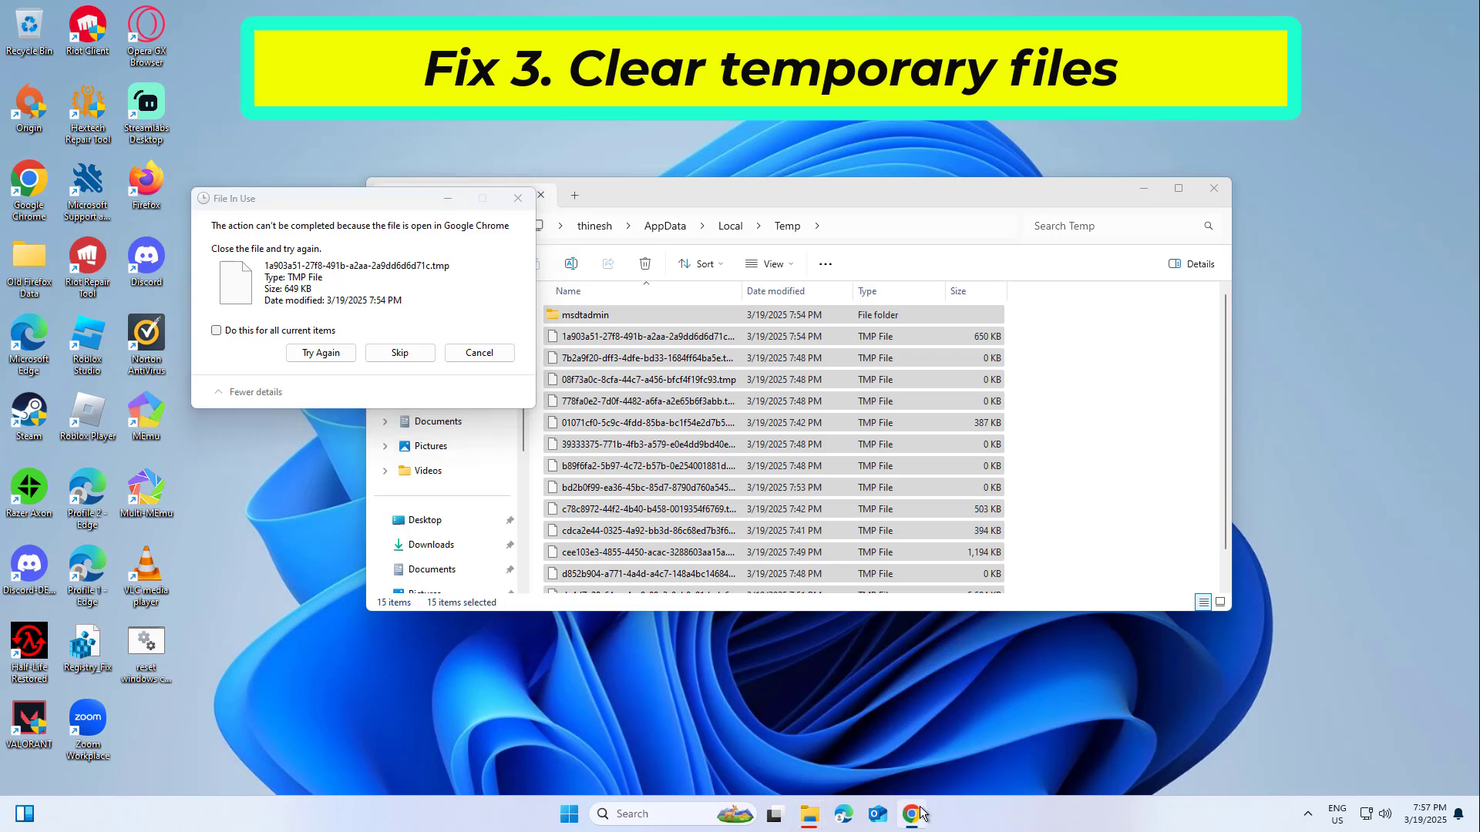
right_click(920, 809)
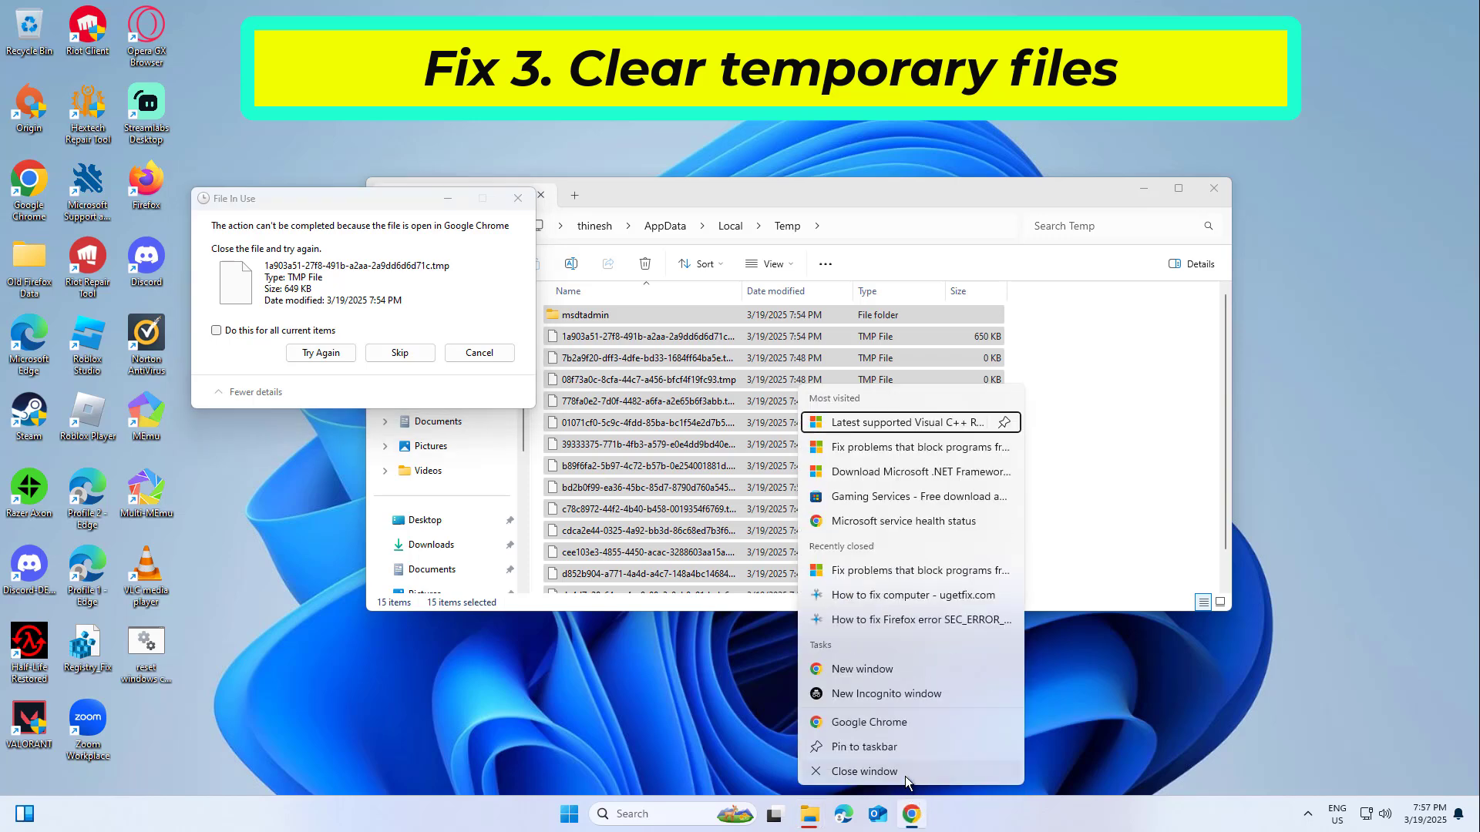
left_click(905, 775)
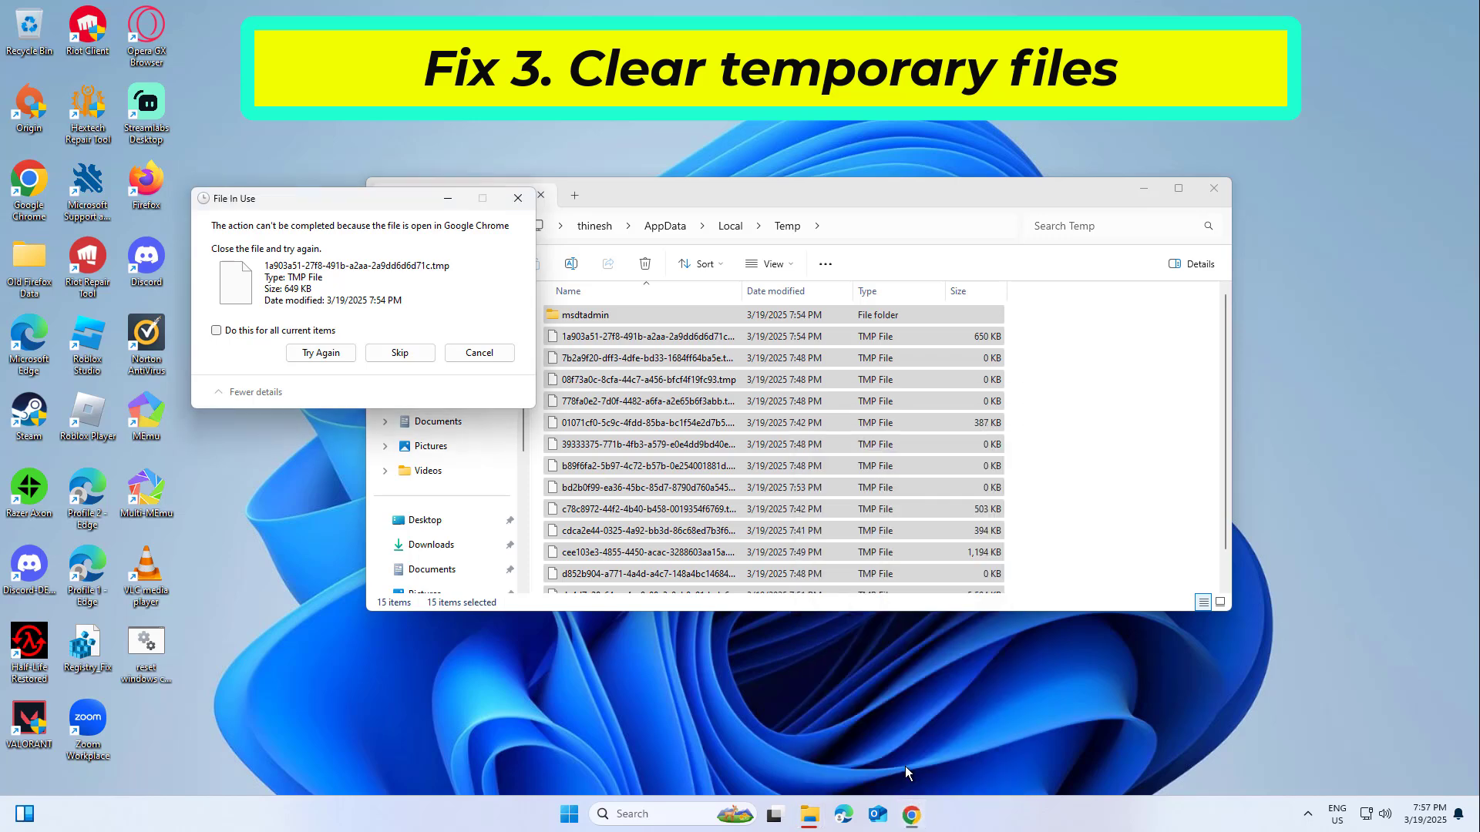
left_click(1308, 814)
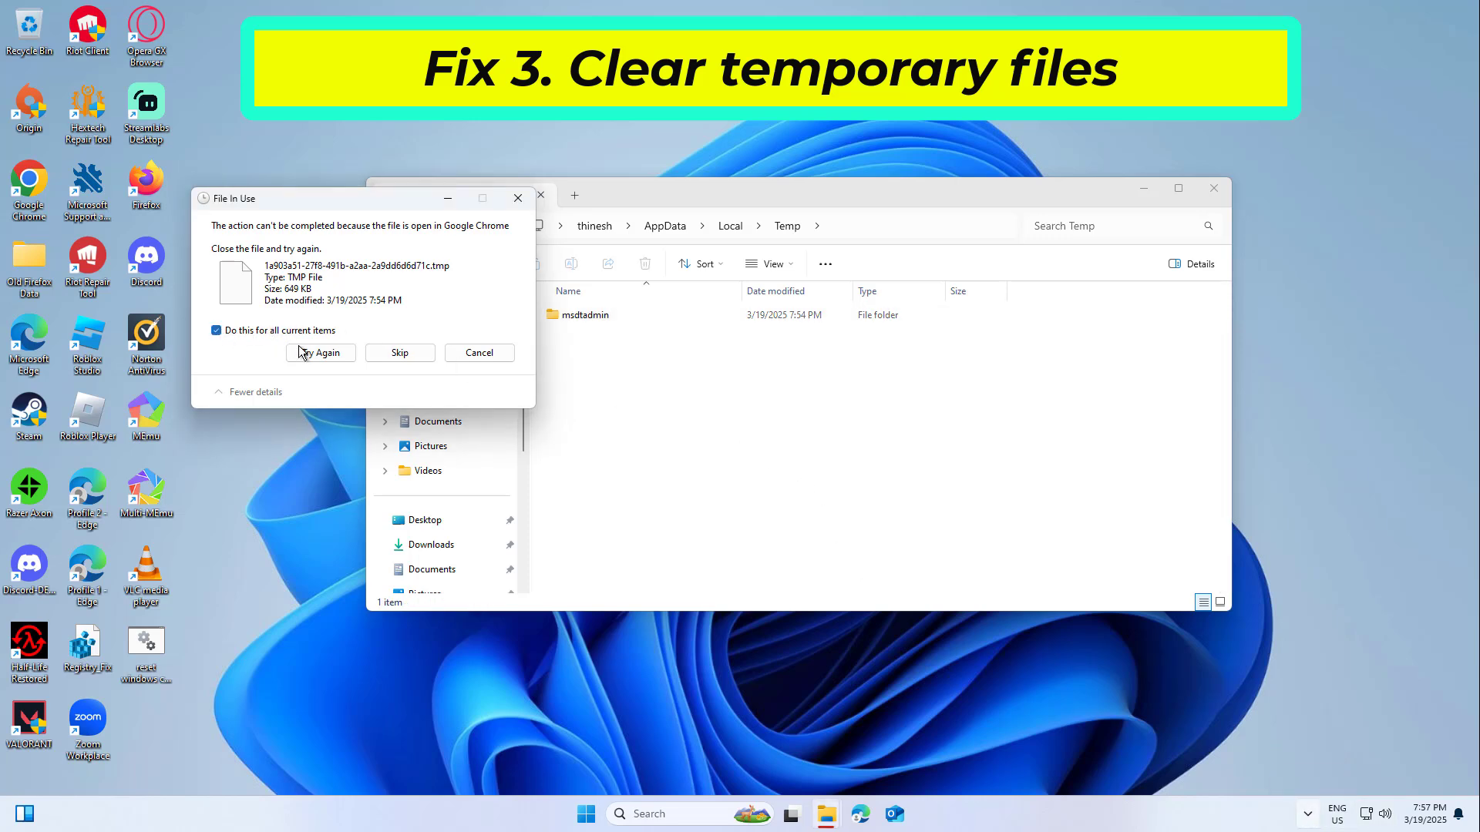
left_click(339, 356)
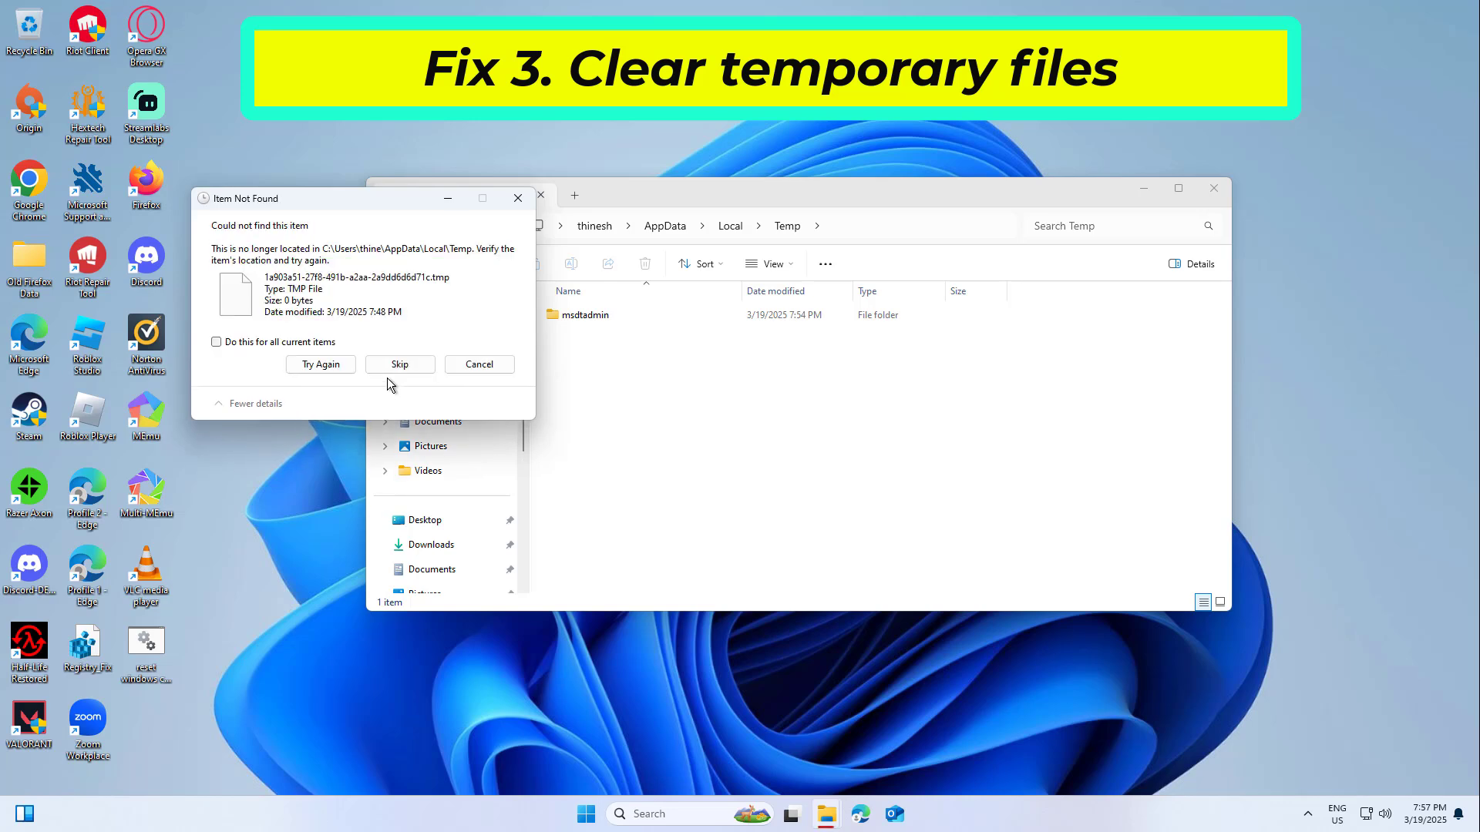
- Dismiss the item-not-found message, close the Temp window and the Recycle Bin menu
left_click(518, 200)
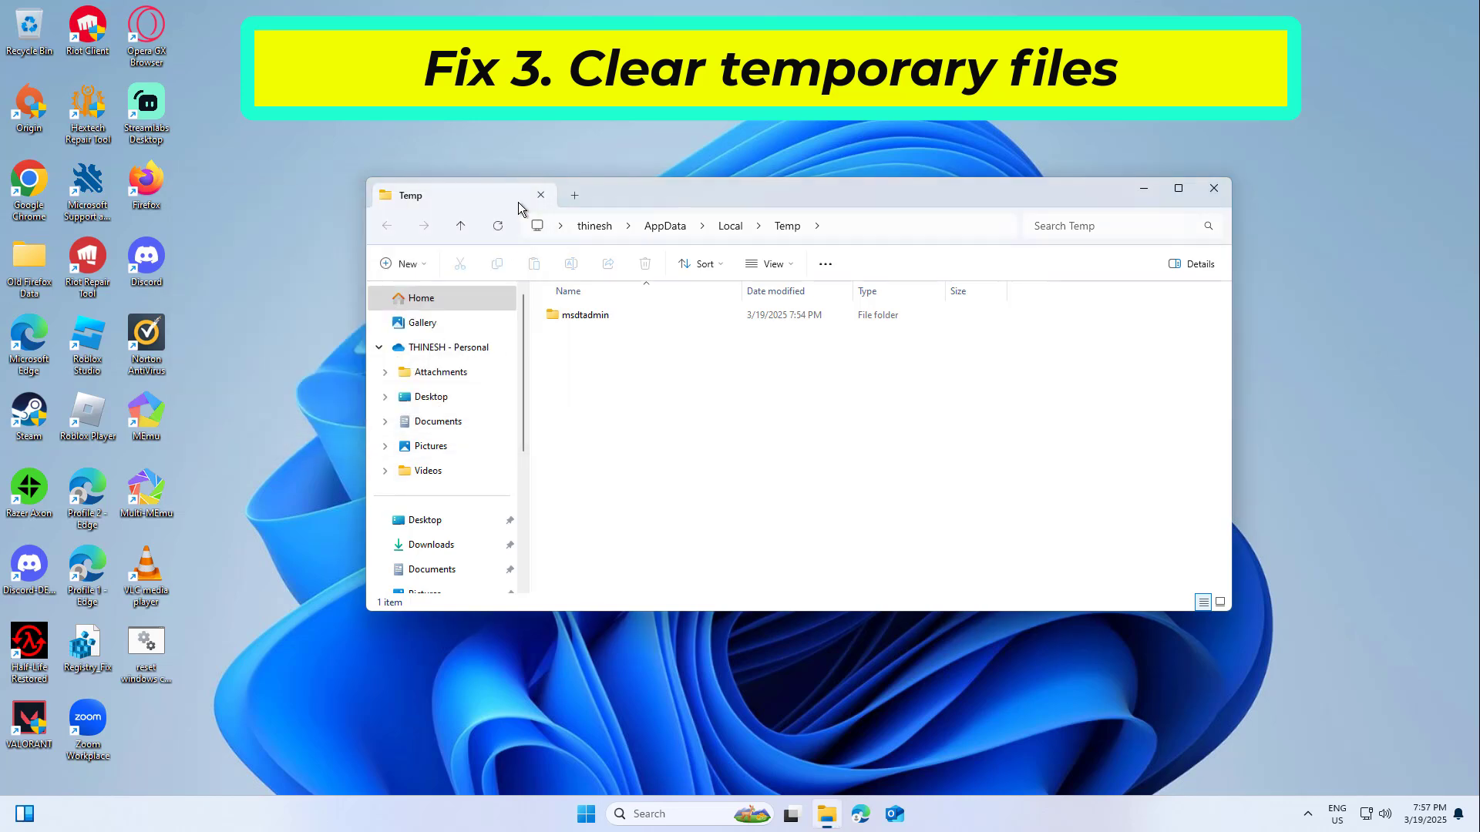
left_click(1216, 195)
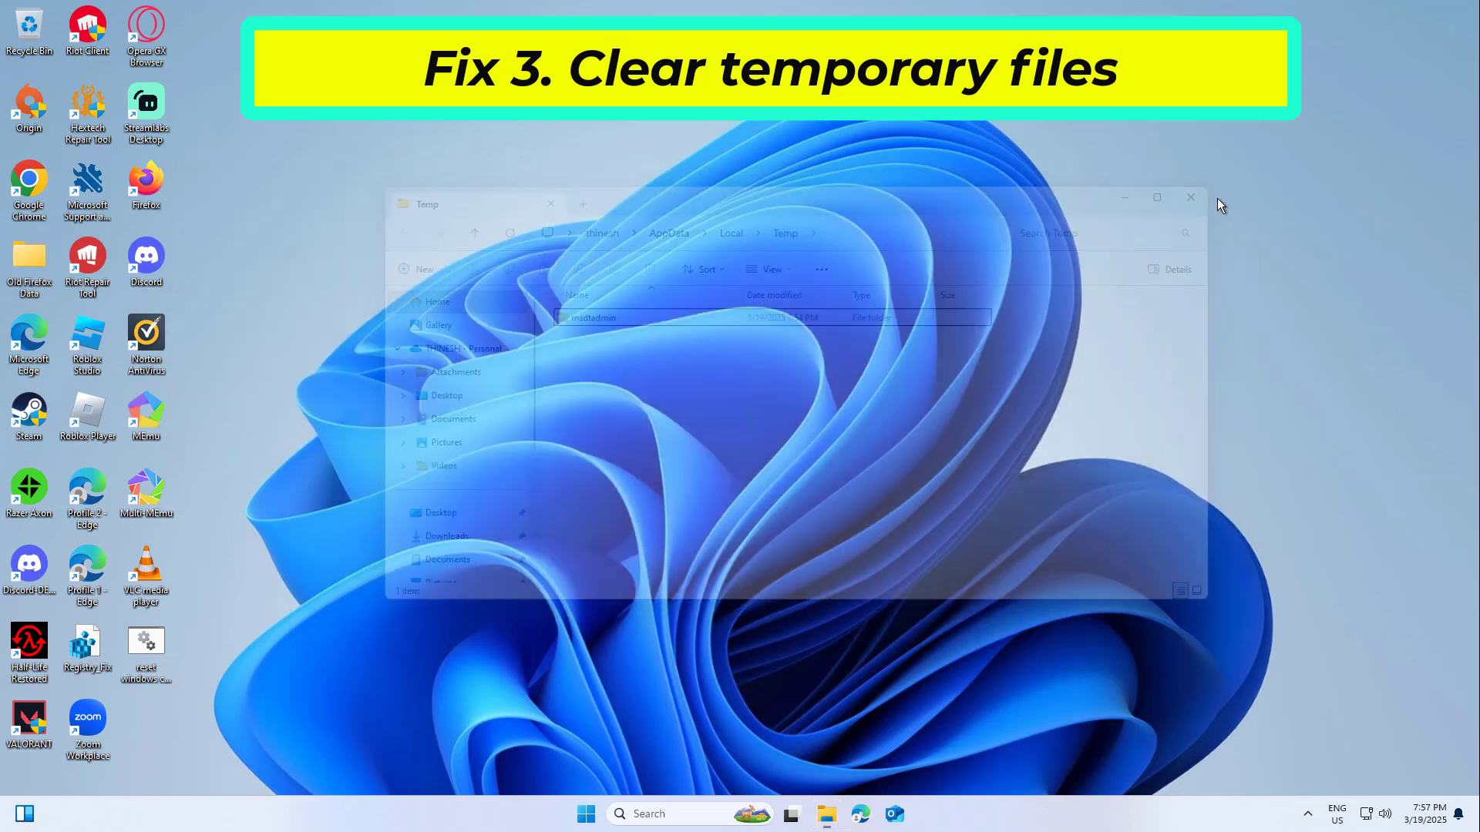
right_click(51, 49)
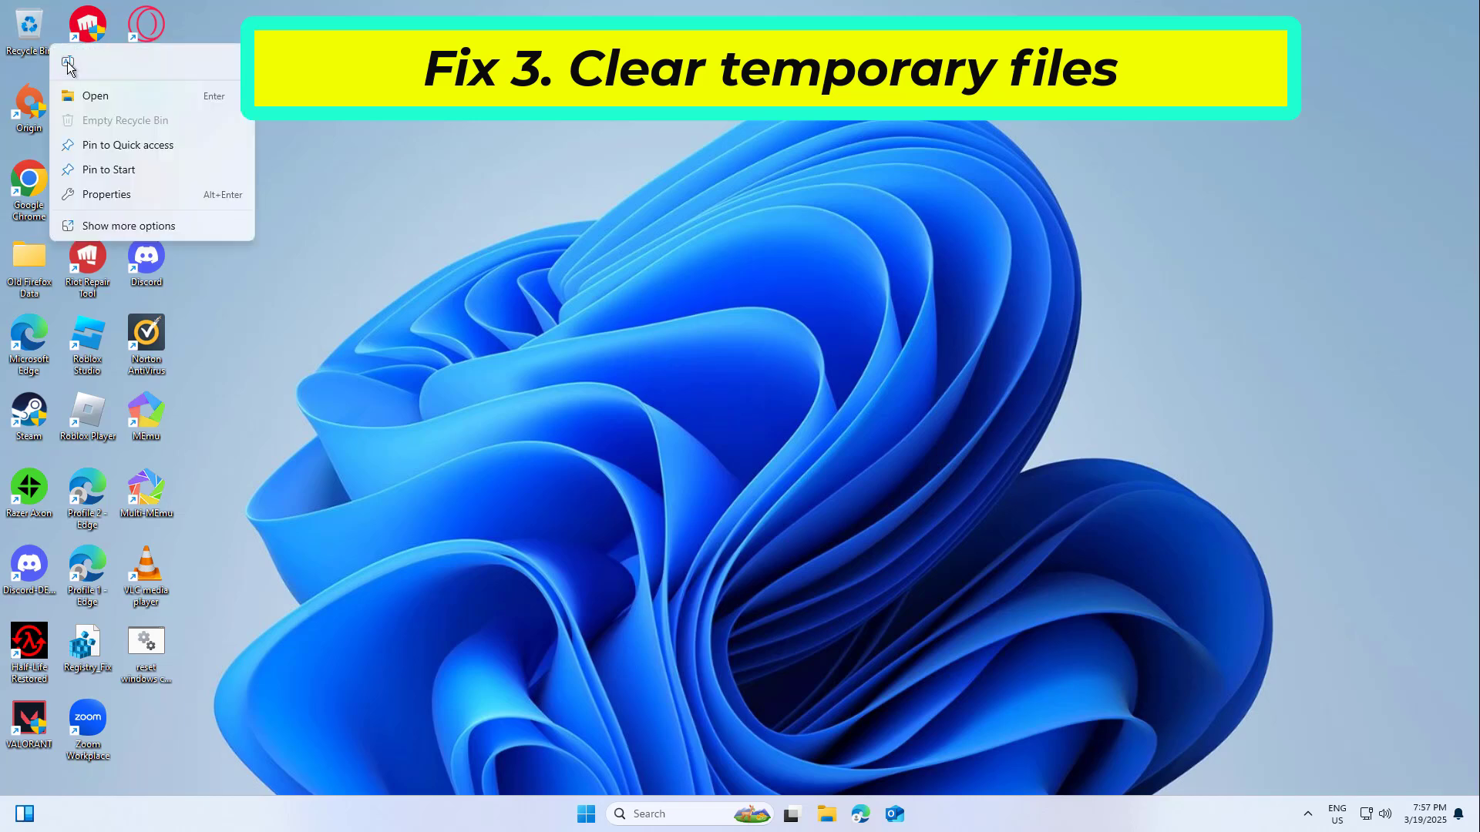
left_click(341, 208)
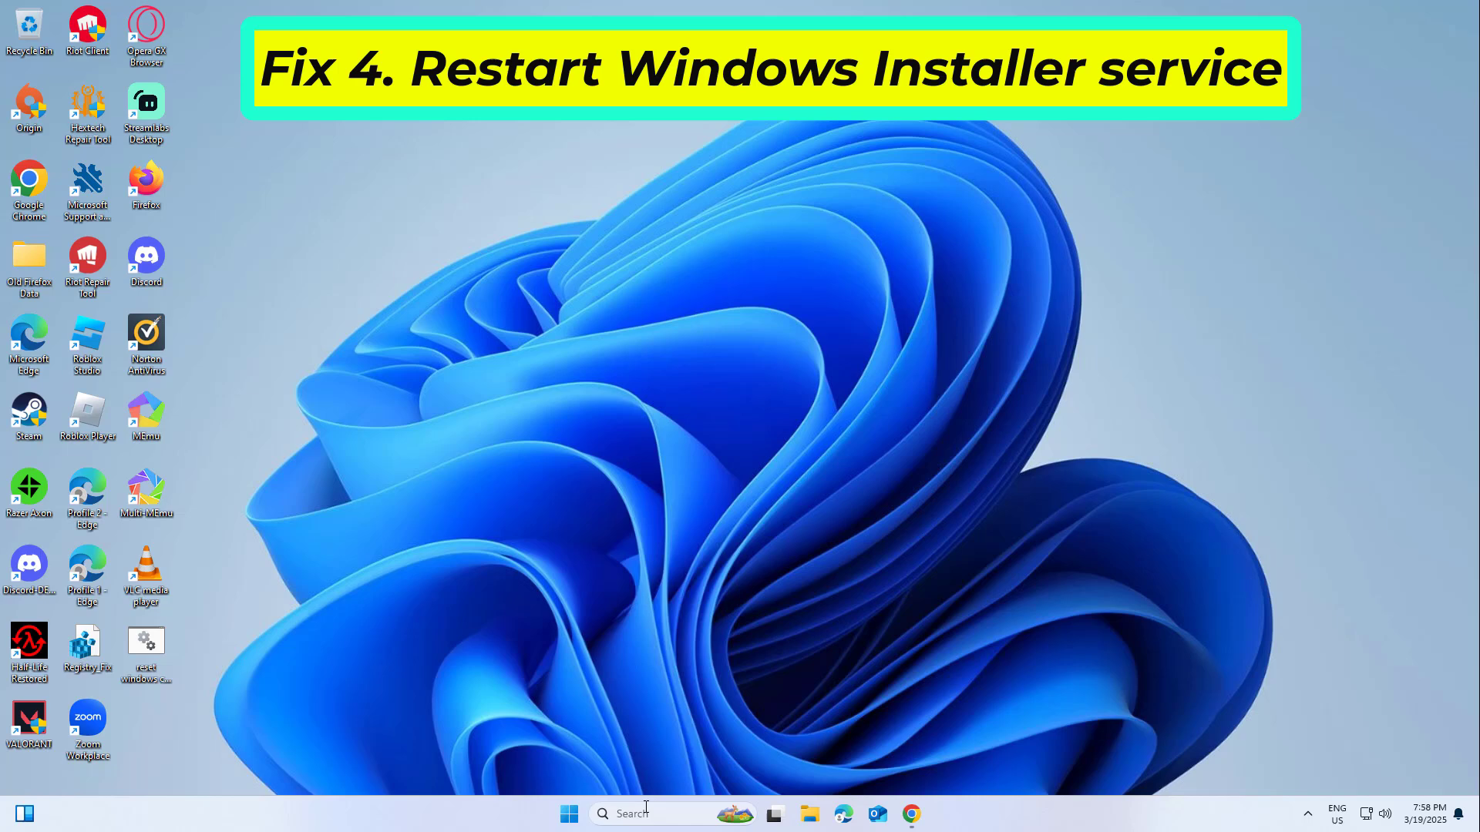
- Search Windows for 'service' and open the Services console
left_click(645, 811)
type("se")
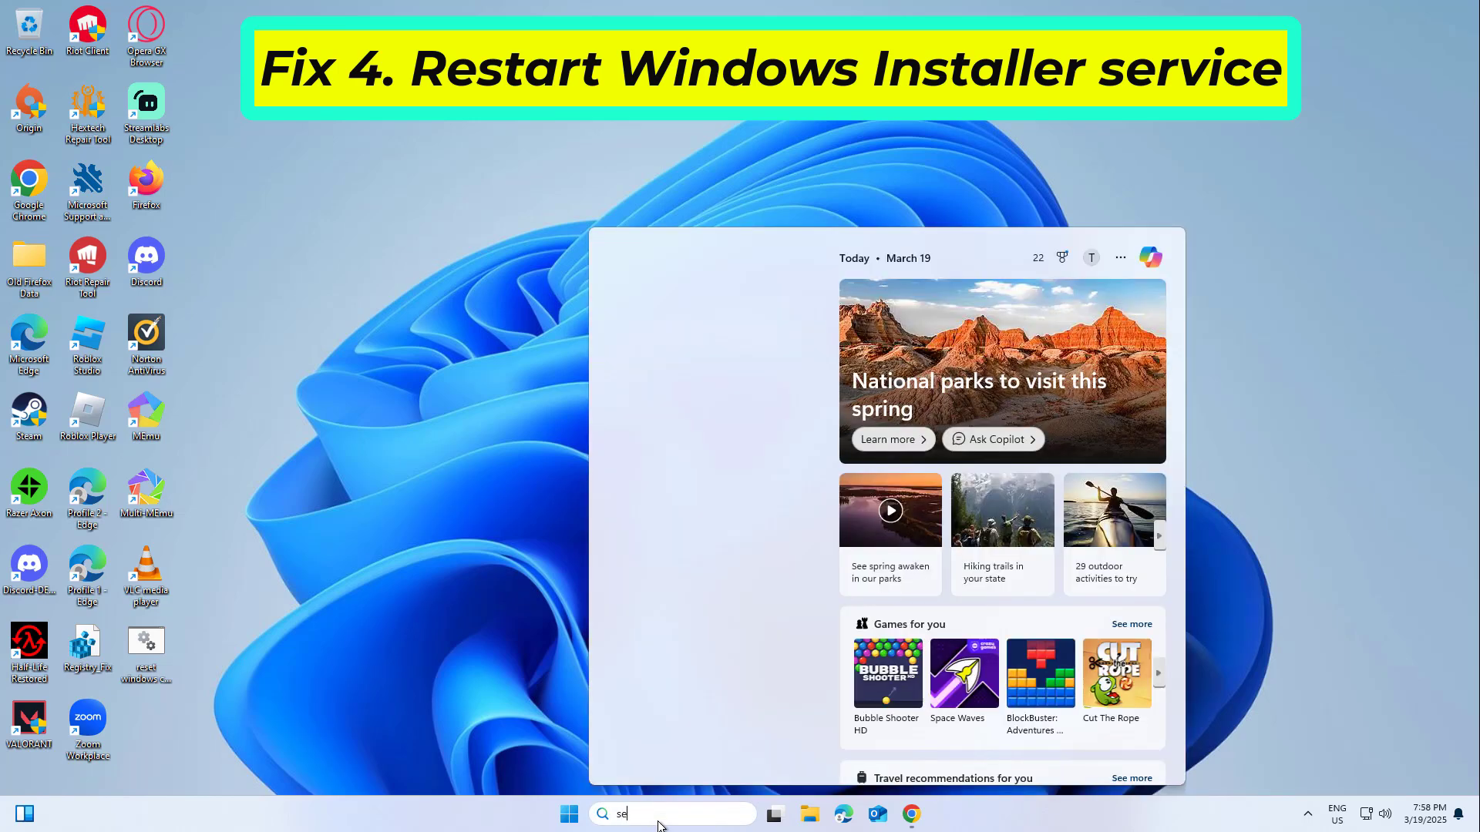
type("rvice")
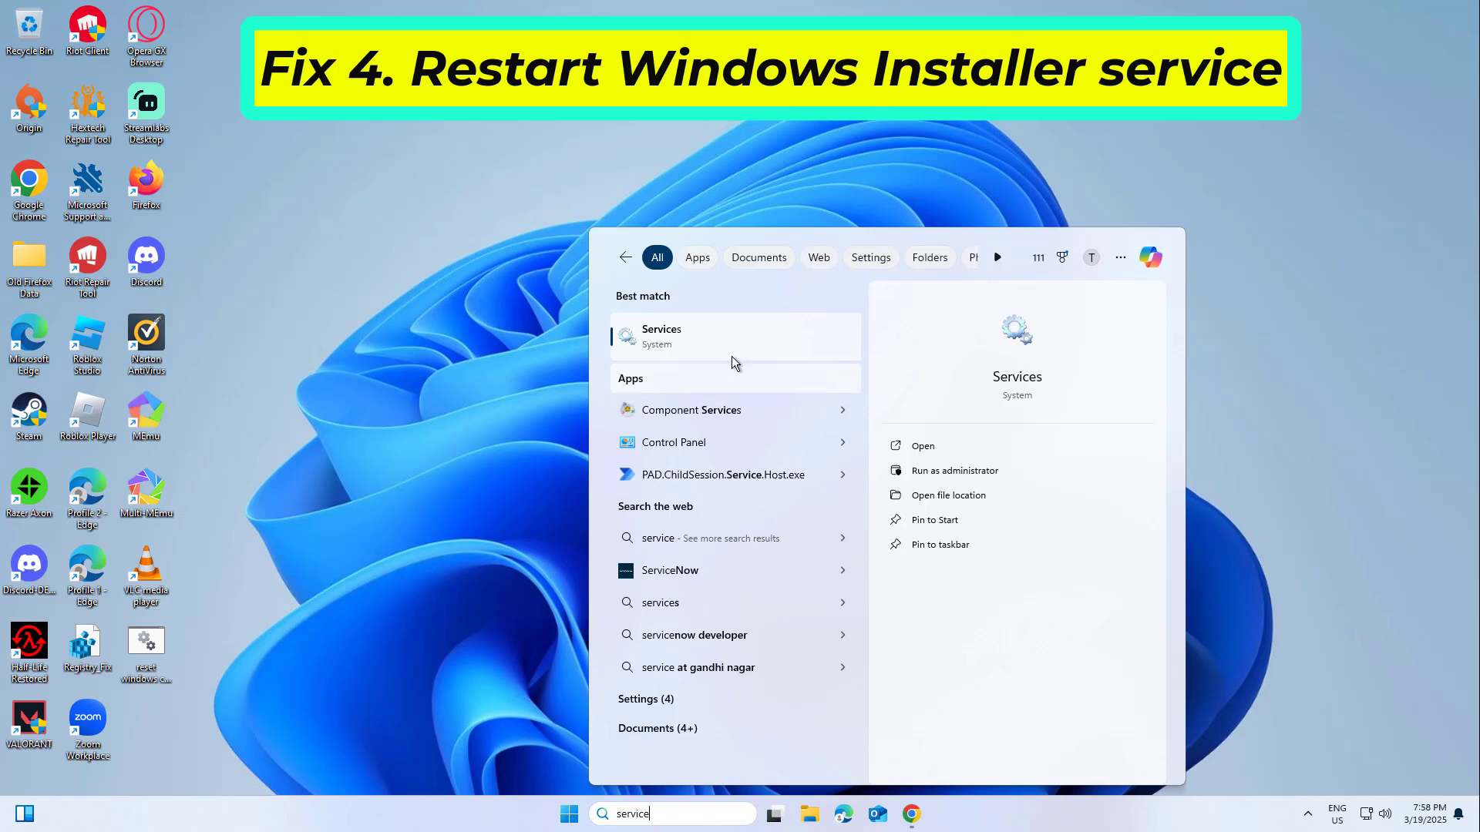
left_click(726, 330)
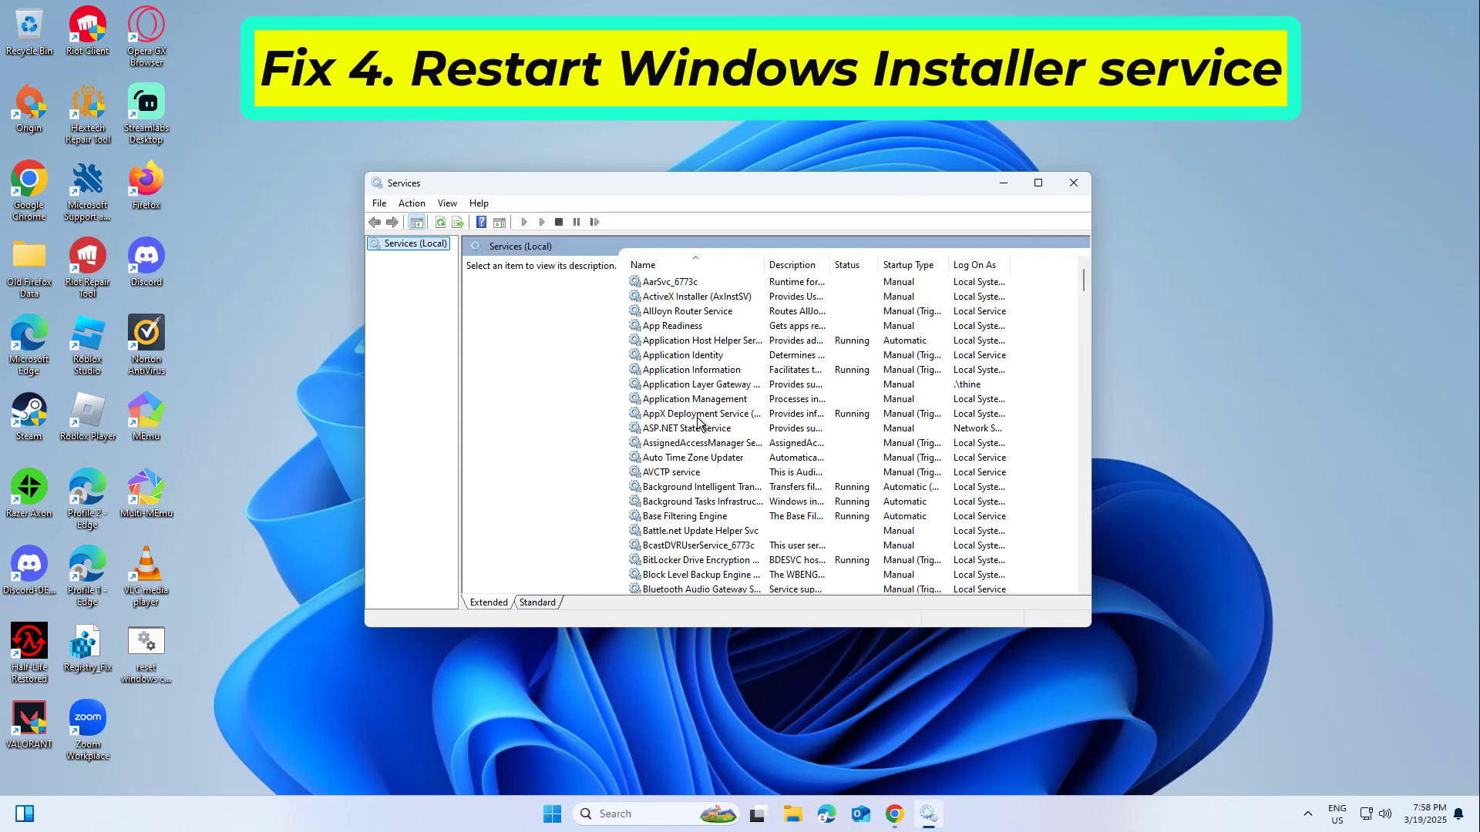
- Jump to the W services and select Windows Installer to show its details
left_click(698, 417)
key("w")
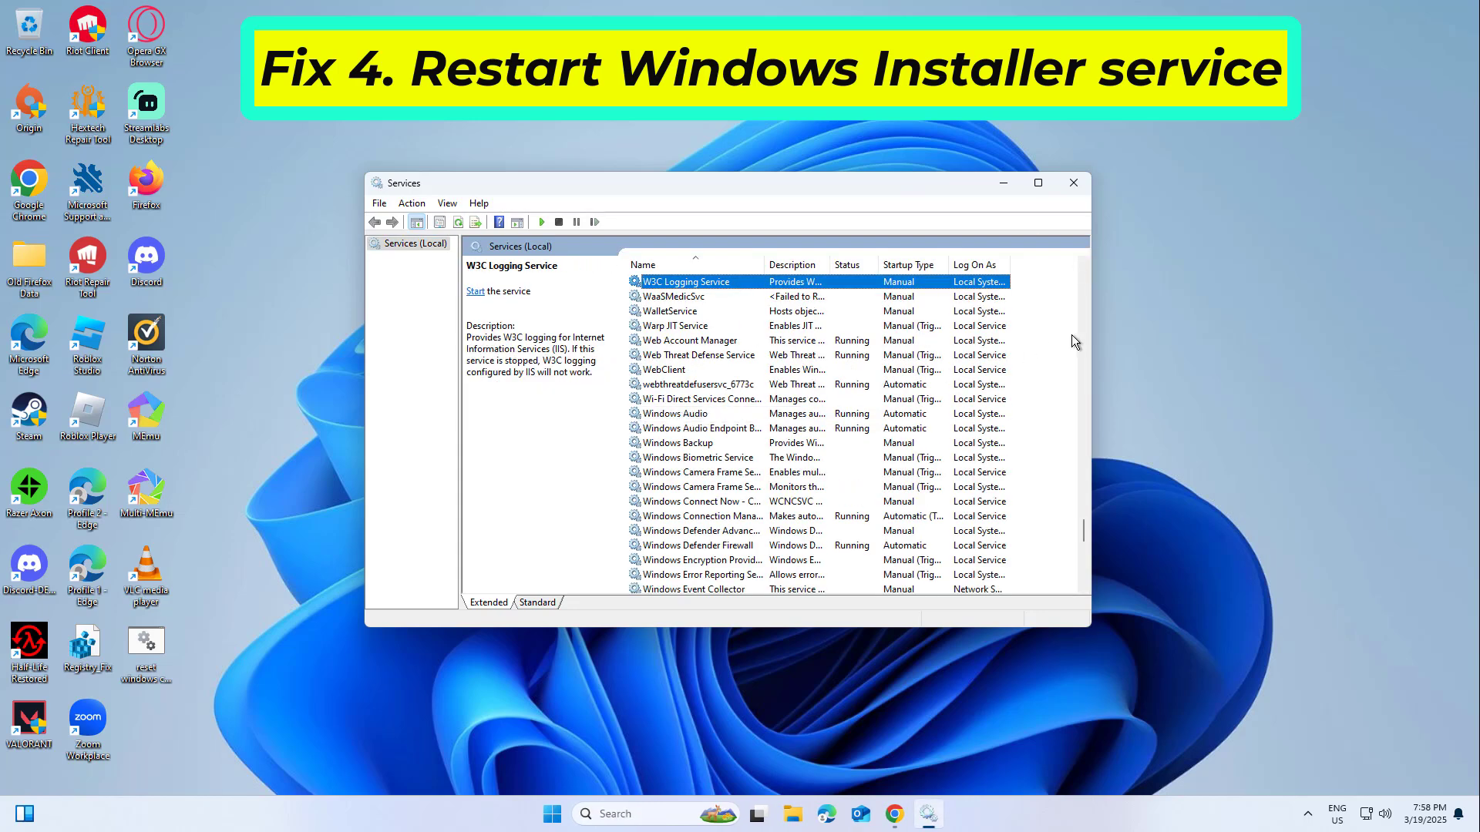
left_click_drag(1083, 532, 1089, 570)
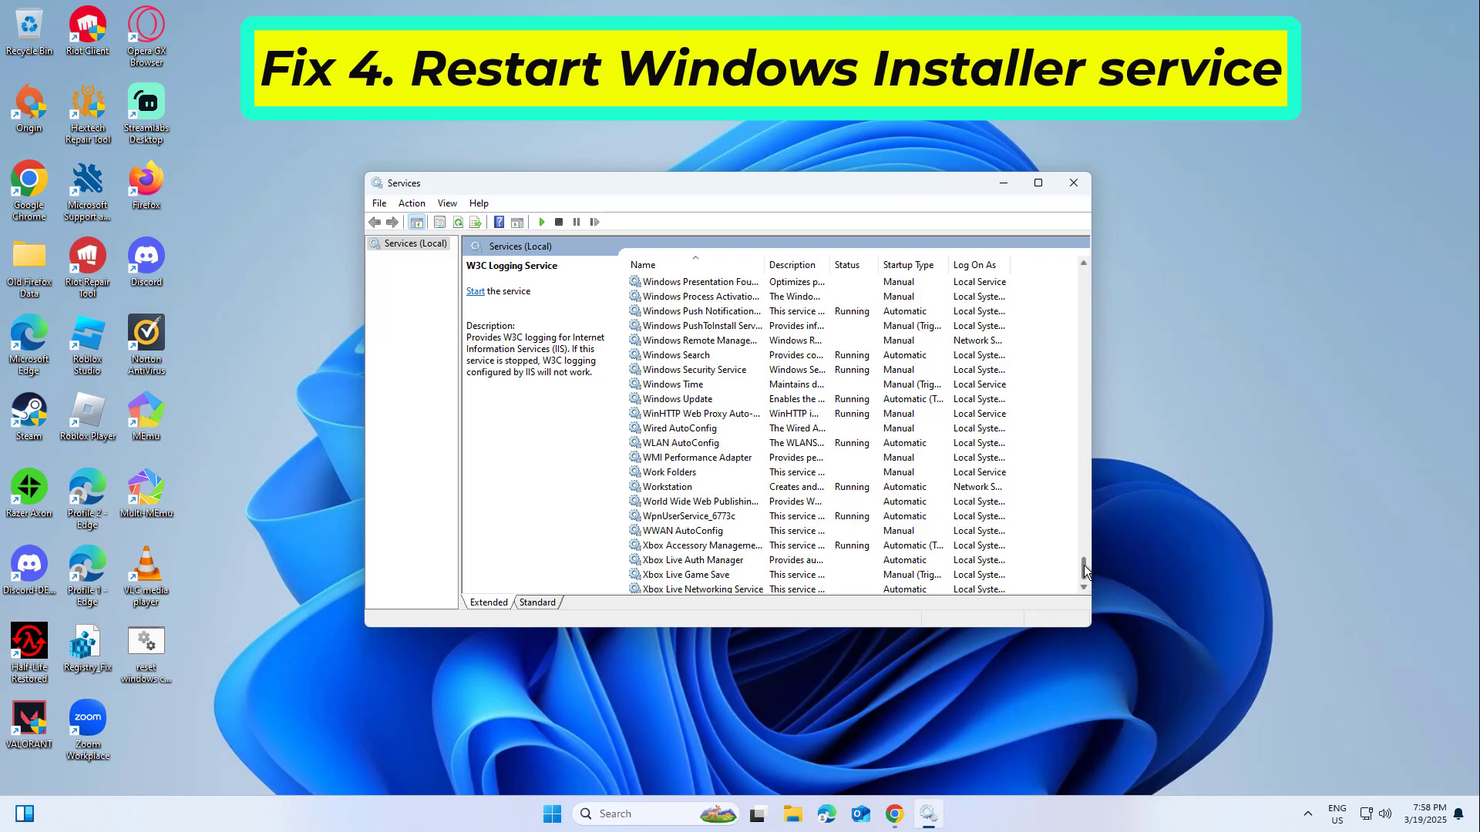
left_click_drag(1085, 570, 1071, 548)
left_click(732, 460)
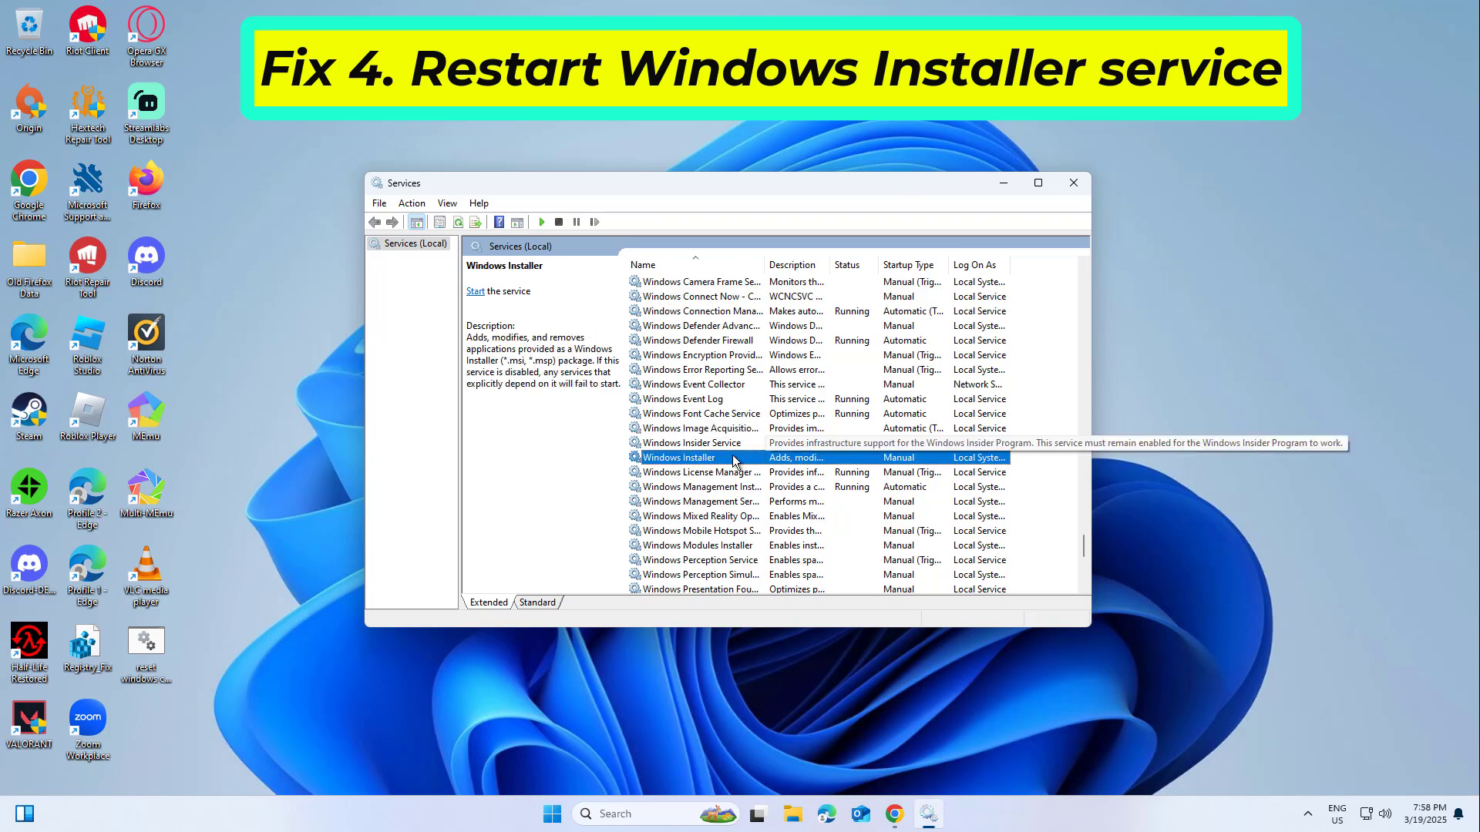
- Start the Windows Installer service from its right-click menu
double_click(729, 460)
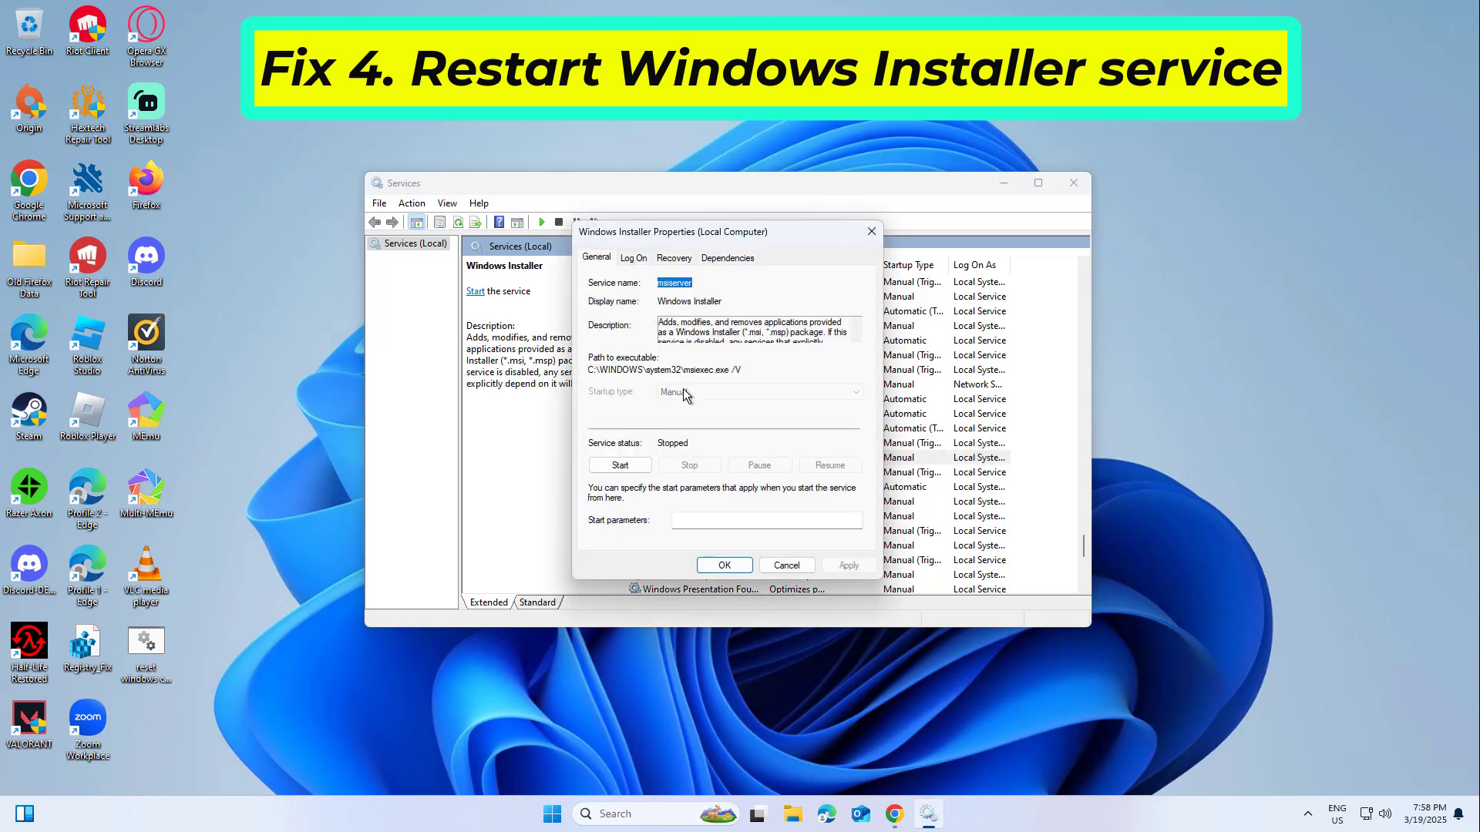
left_click(786, 565)
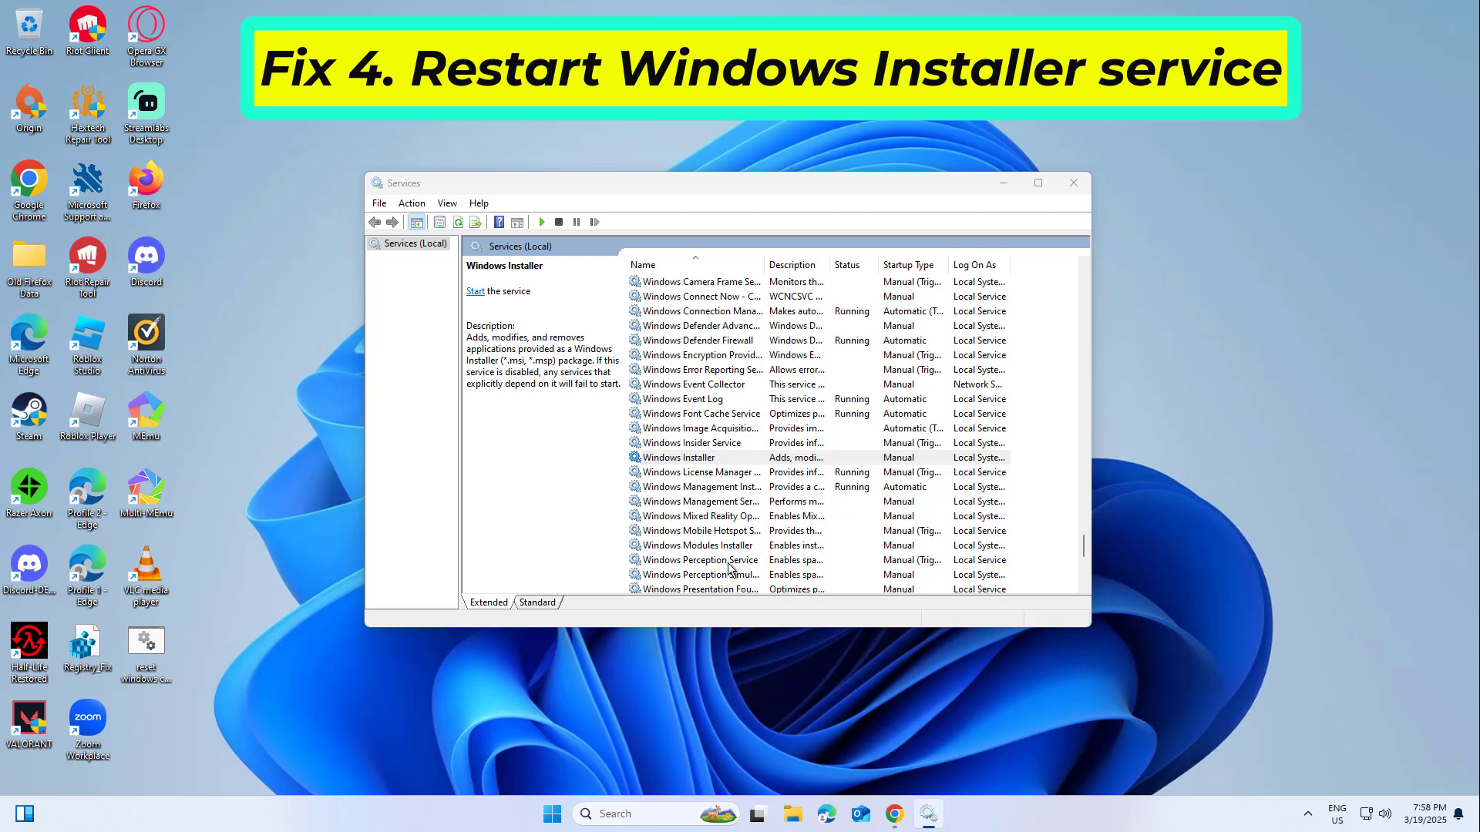
right_click(737, 465)
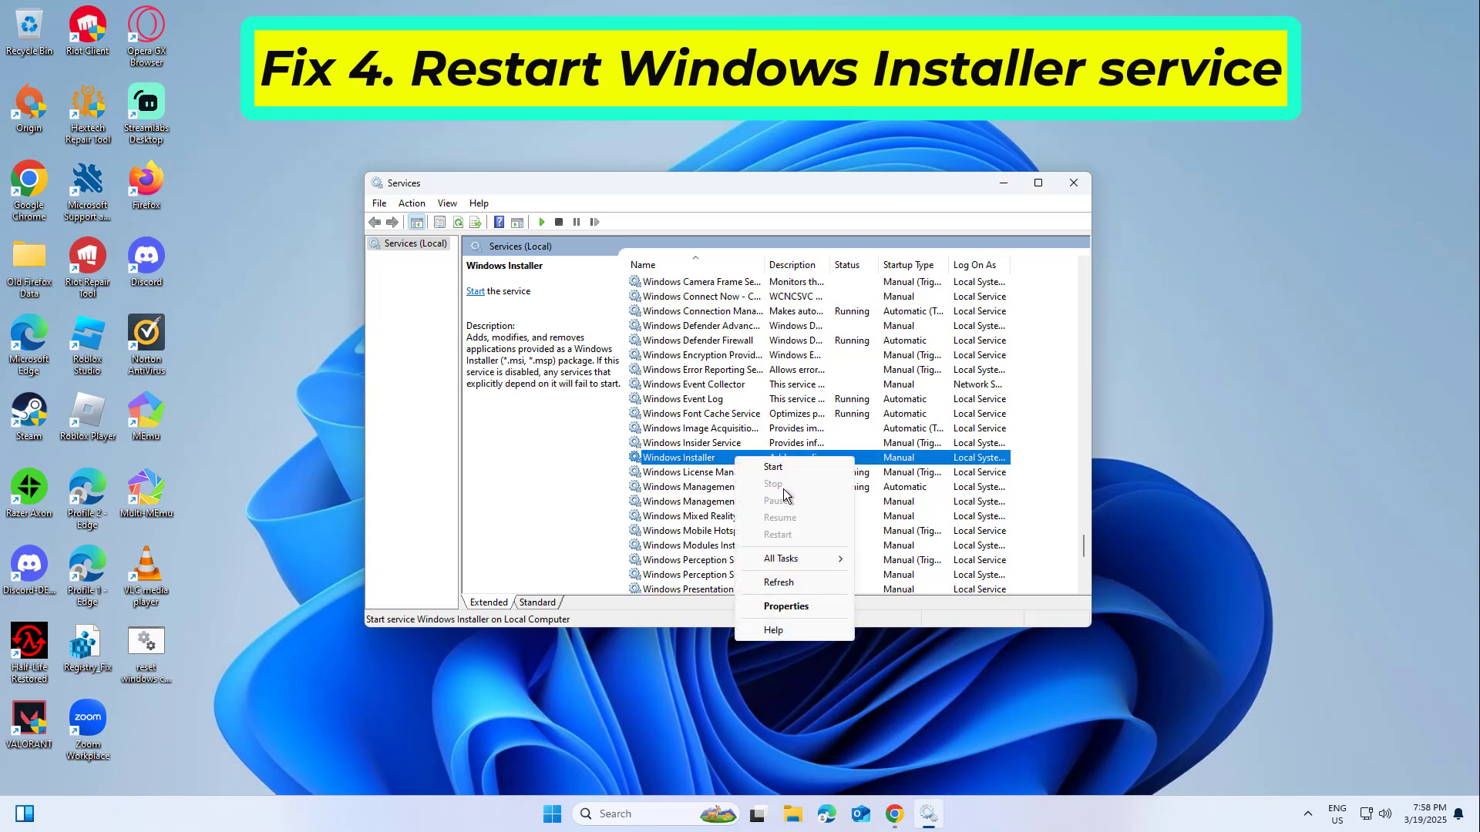
left_click(773, 467)
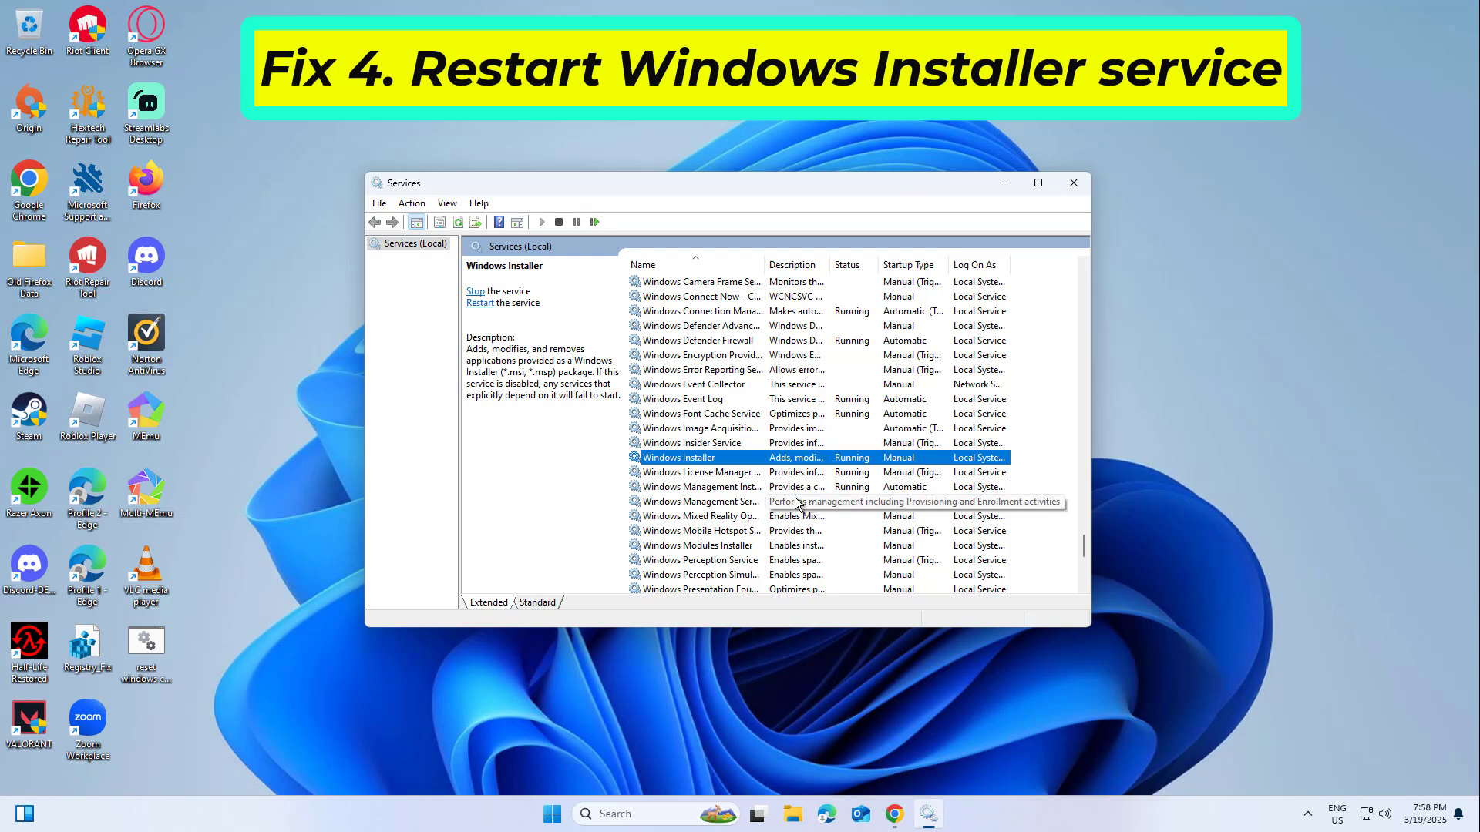
- Confirm Windows Installer's status shows Running, then close its properties and Services
double_click(847, 449)
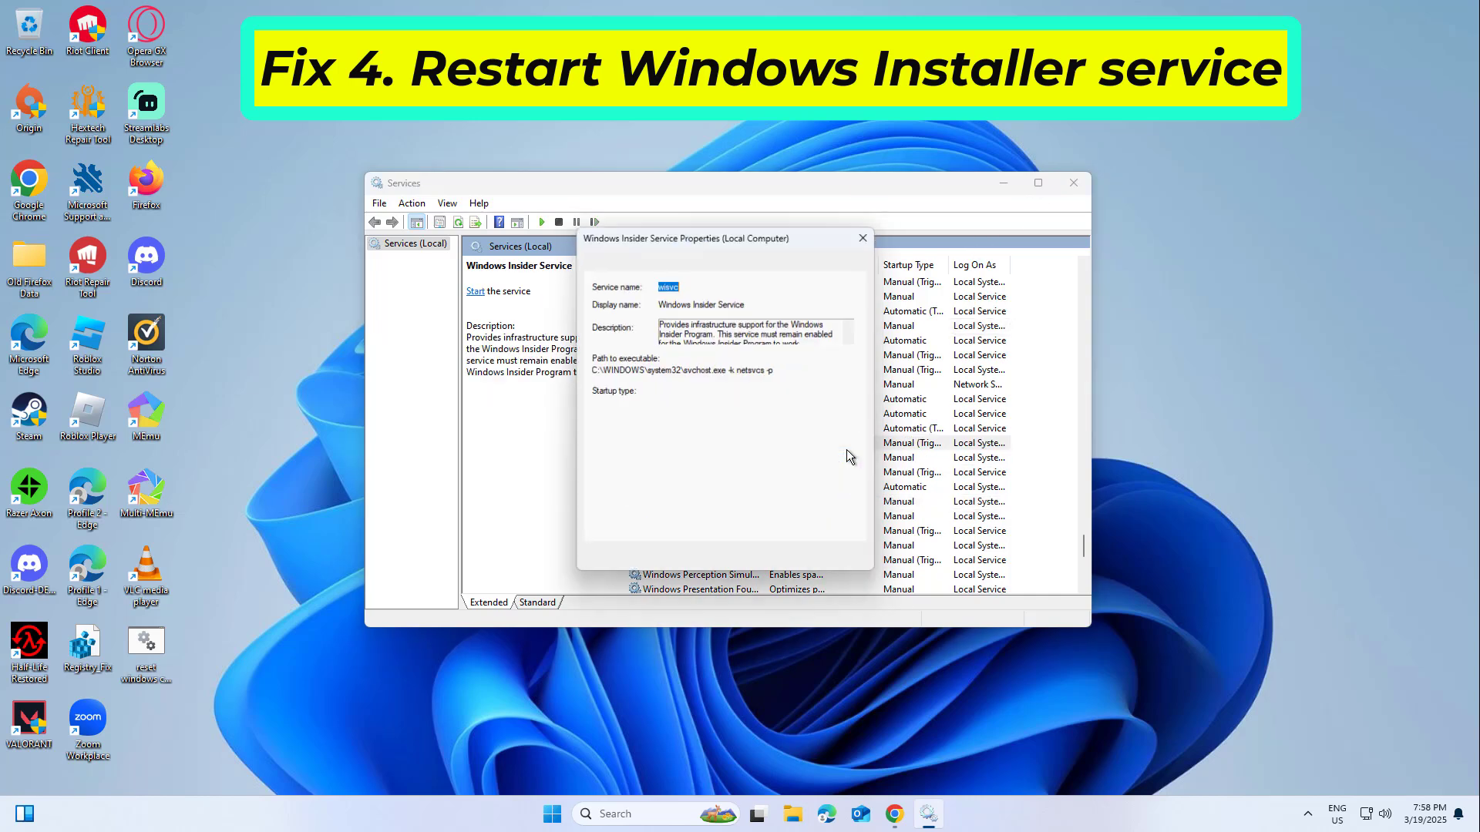
left_click(869, 230)
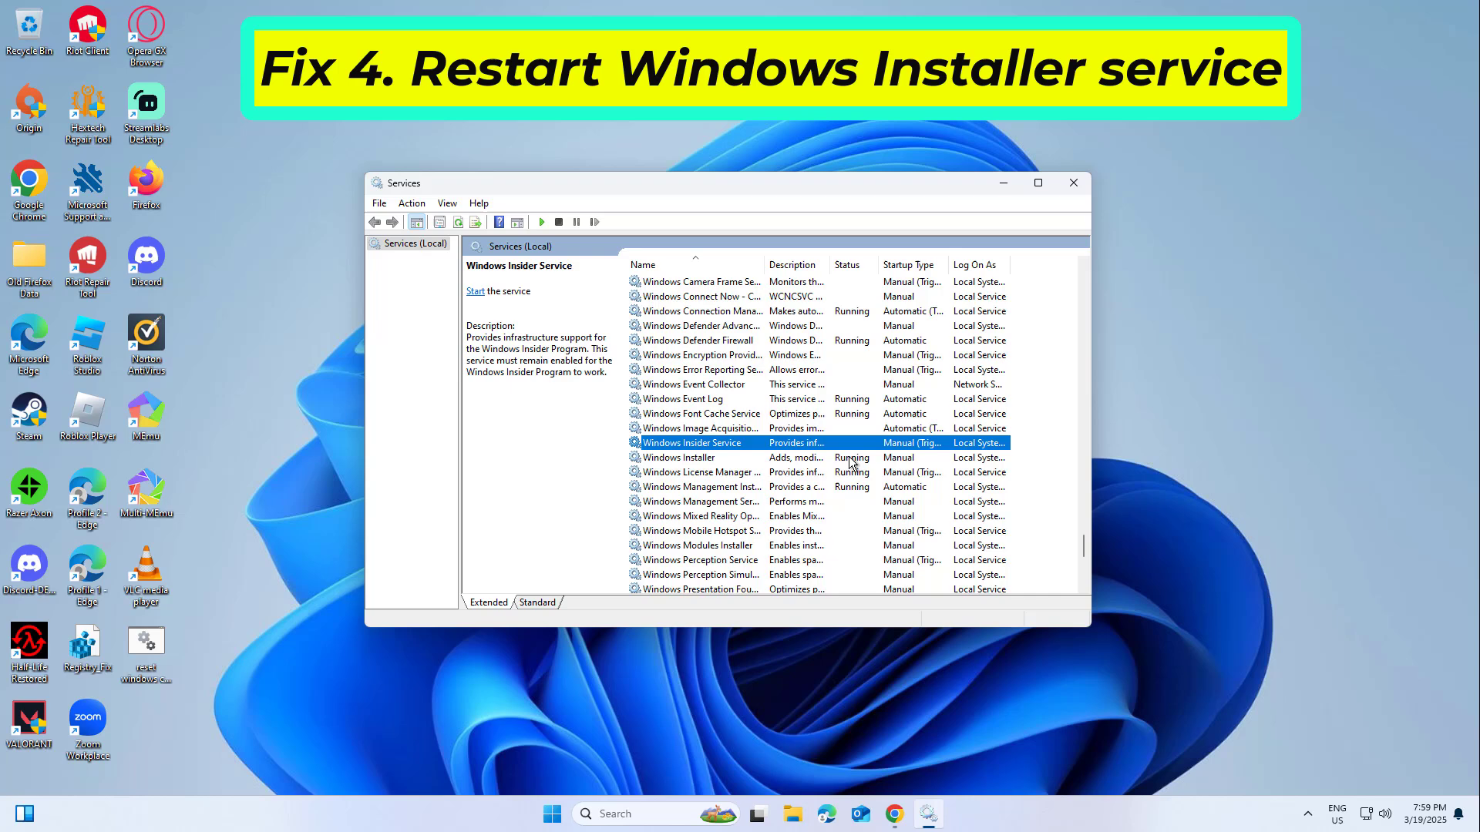
double_click(851, 462)
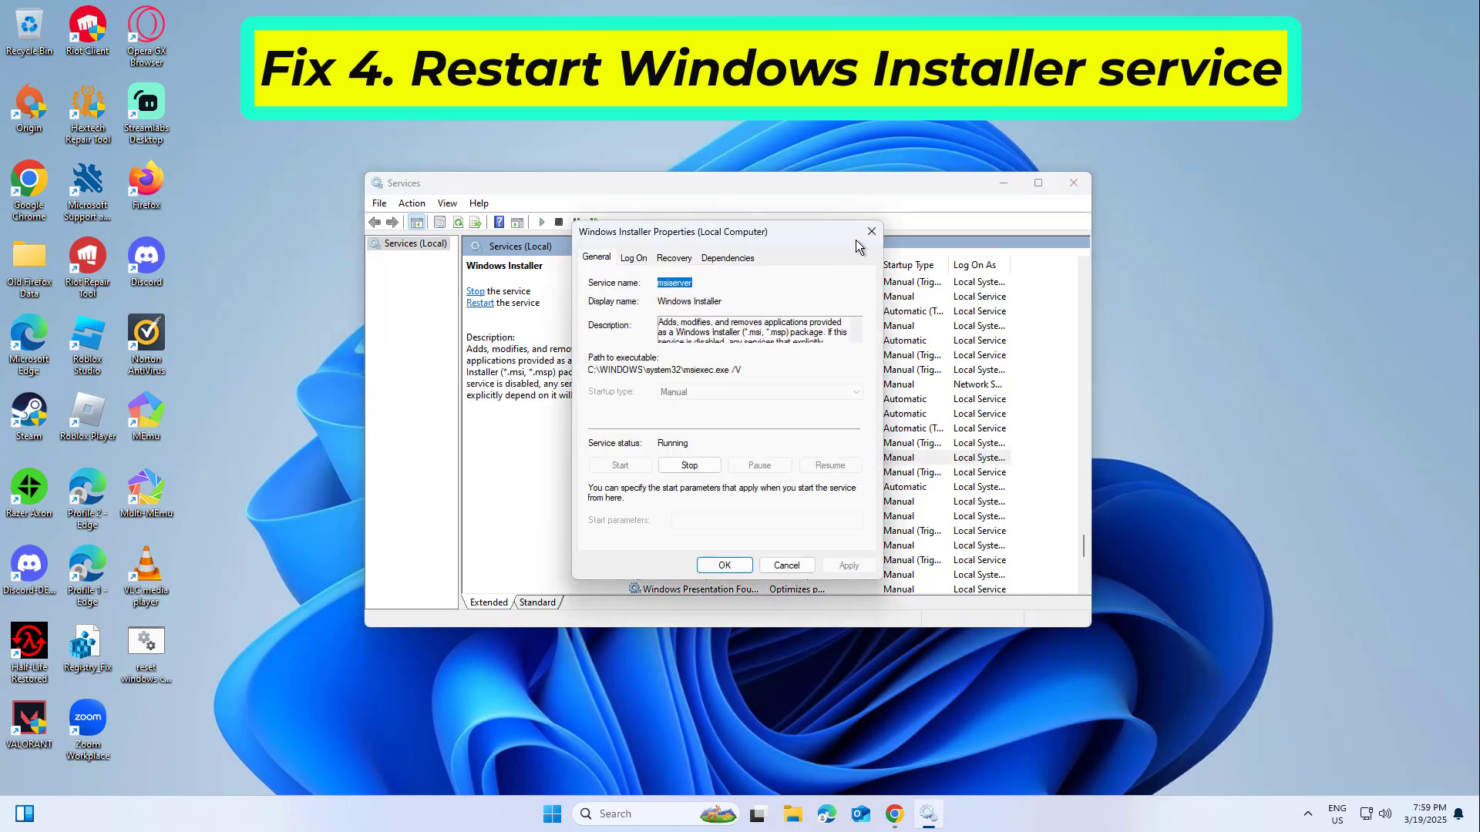
left_click(870, 231)
left_click(1072, 183)
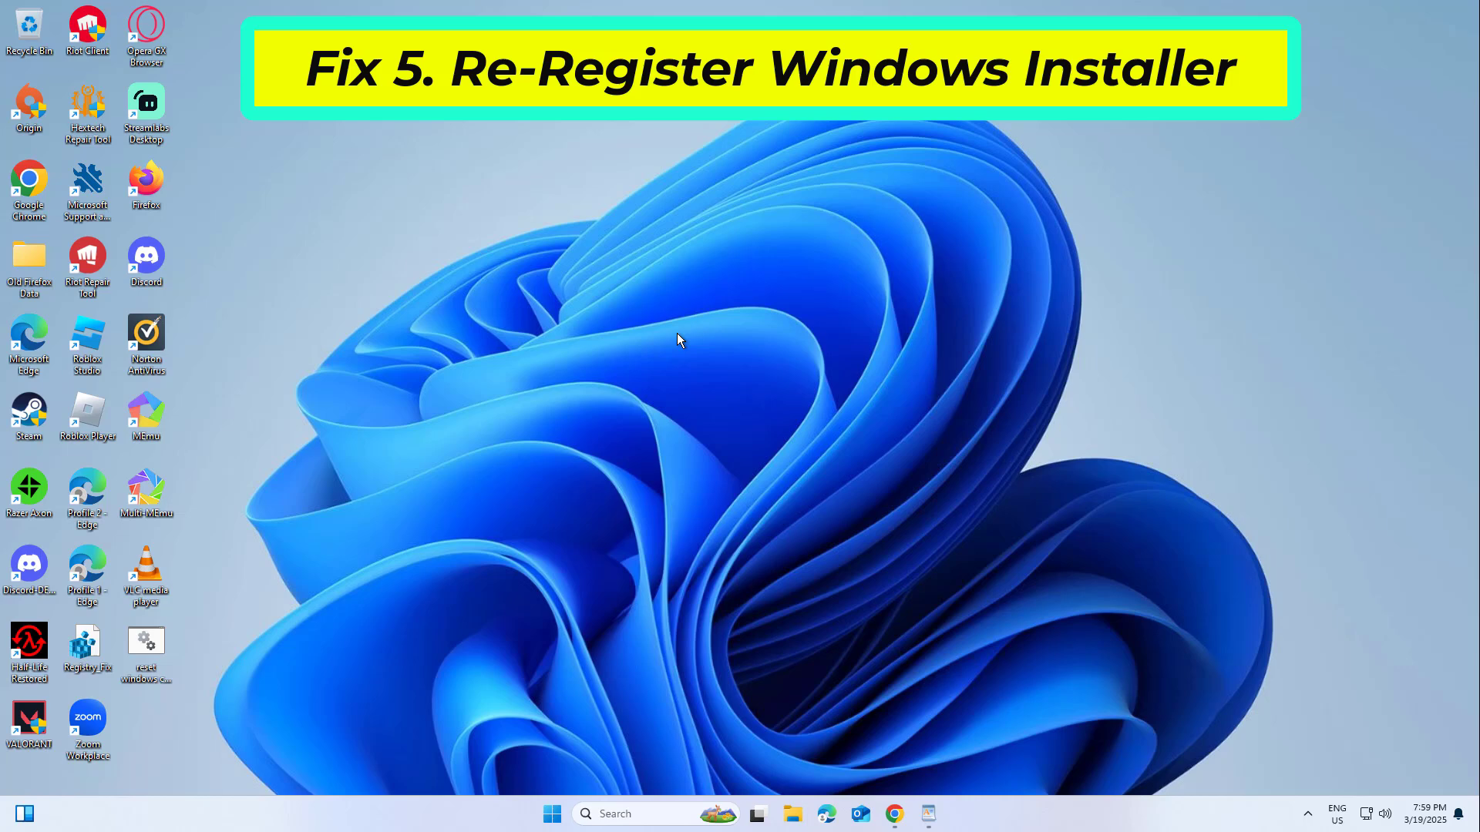
- Search 'cm' and launch Command Prompt as administrator, accepting the UAC prompt
left_click(652, 813)
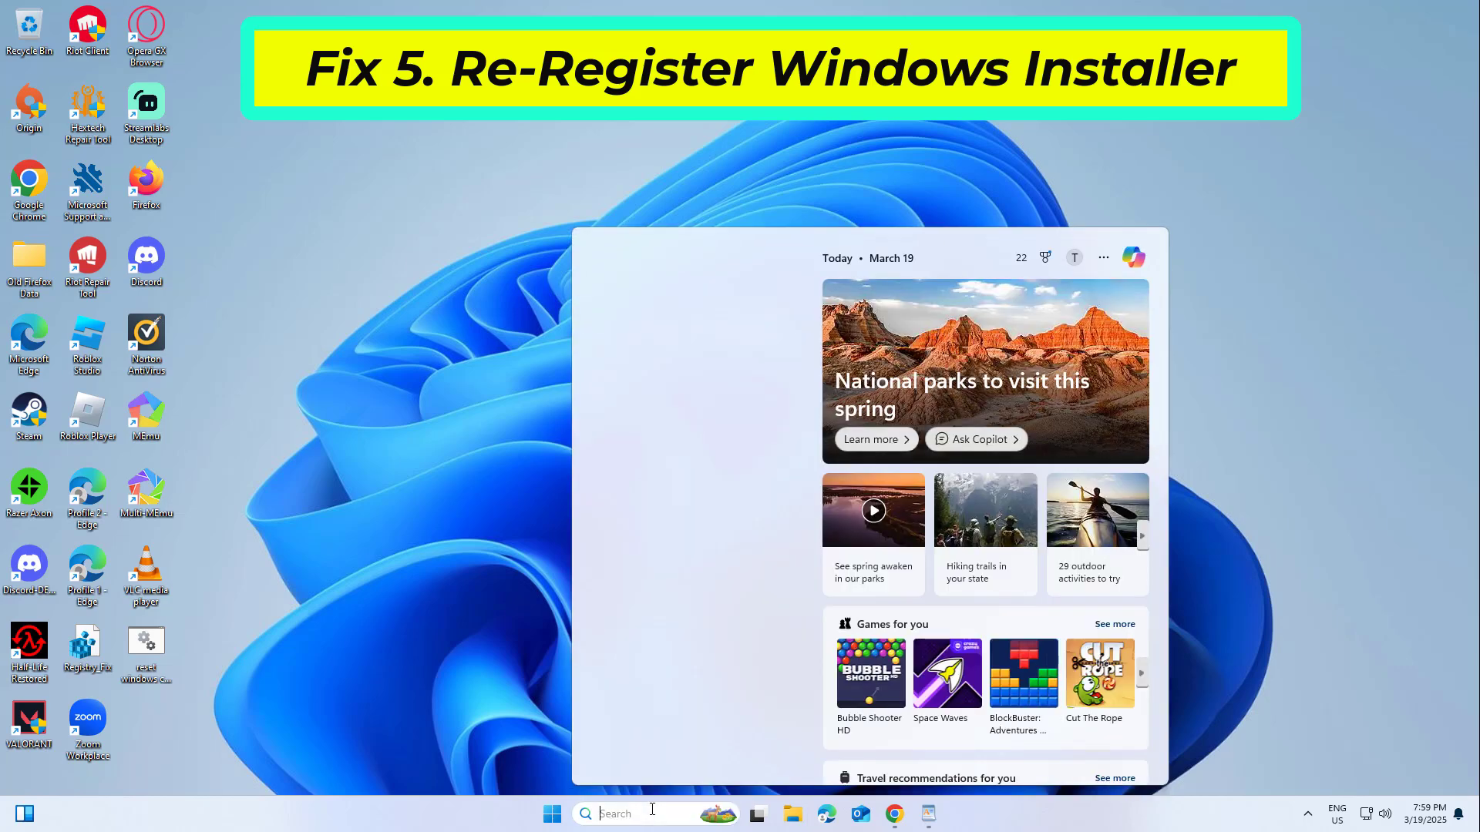
type("cmd")
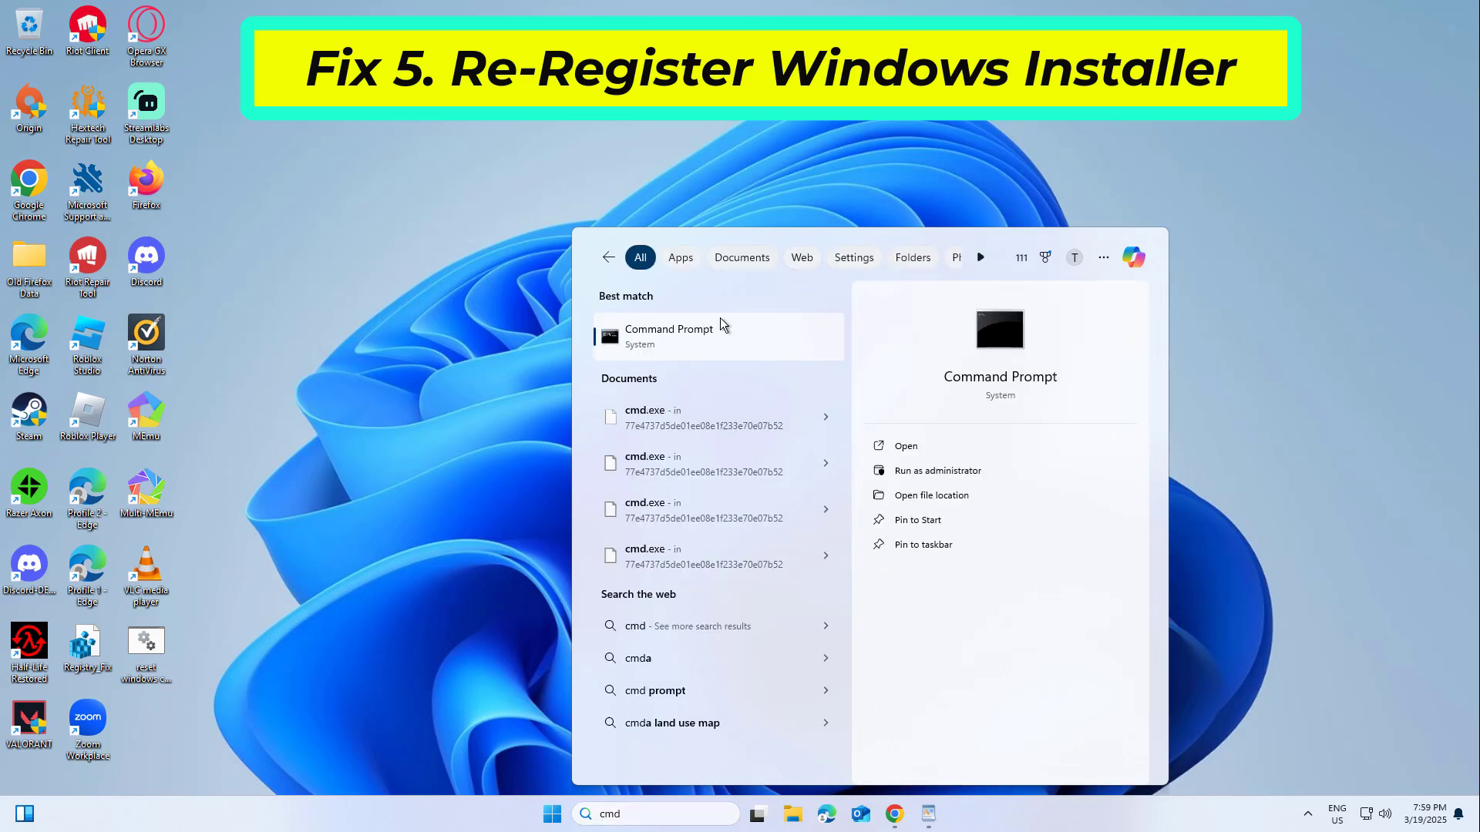
right_click(720, 318)
left_click(786, 338)
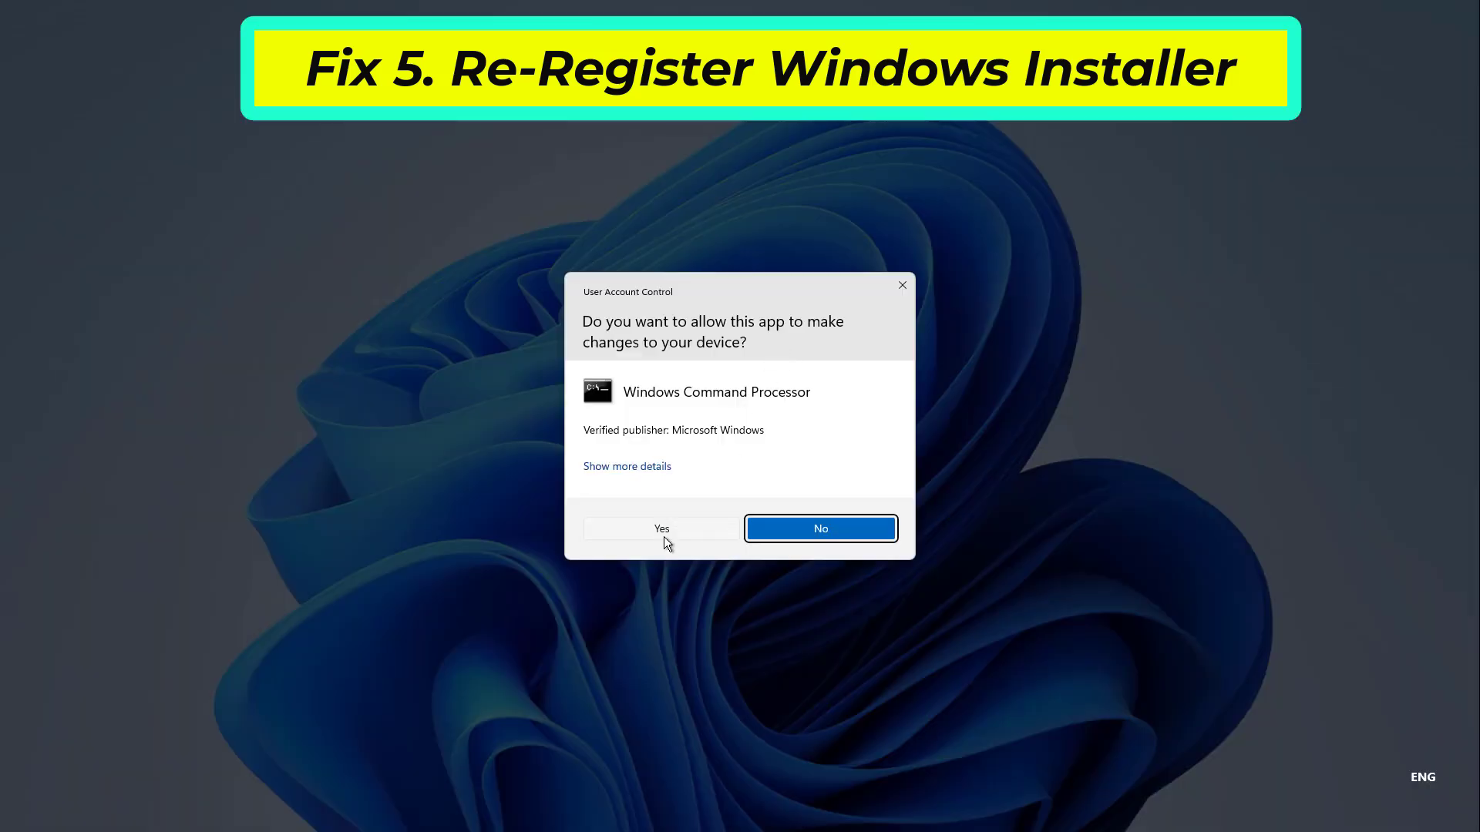
left_click(661, 530)
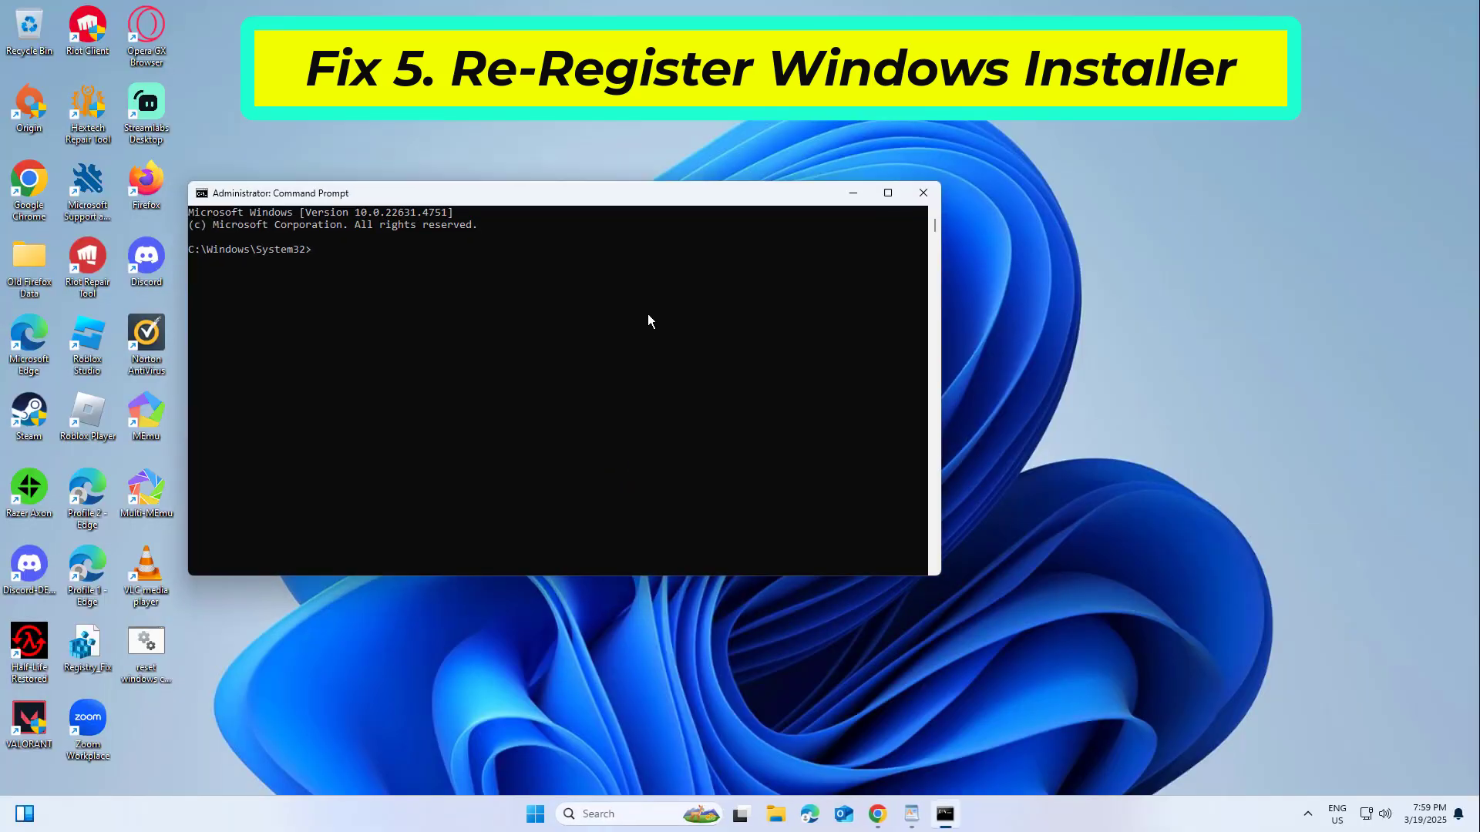
- Copy 'msiexec /unregister' from the WordPad notes, paste it into Command Prompt and run it
left_click(910, 812)
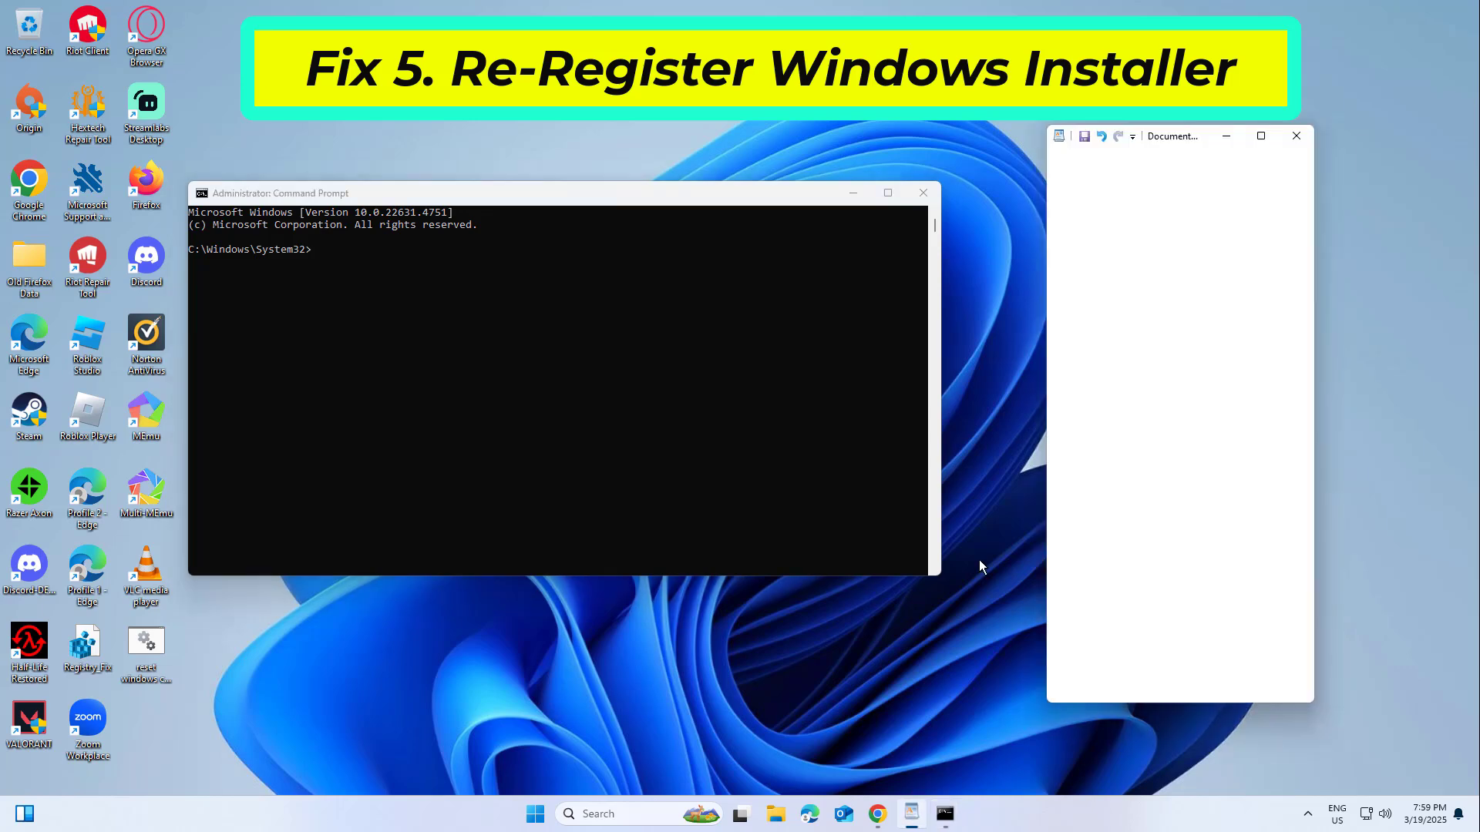
left_click_drag(1158, 278, 1043, 279)
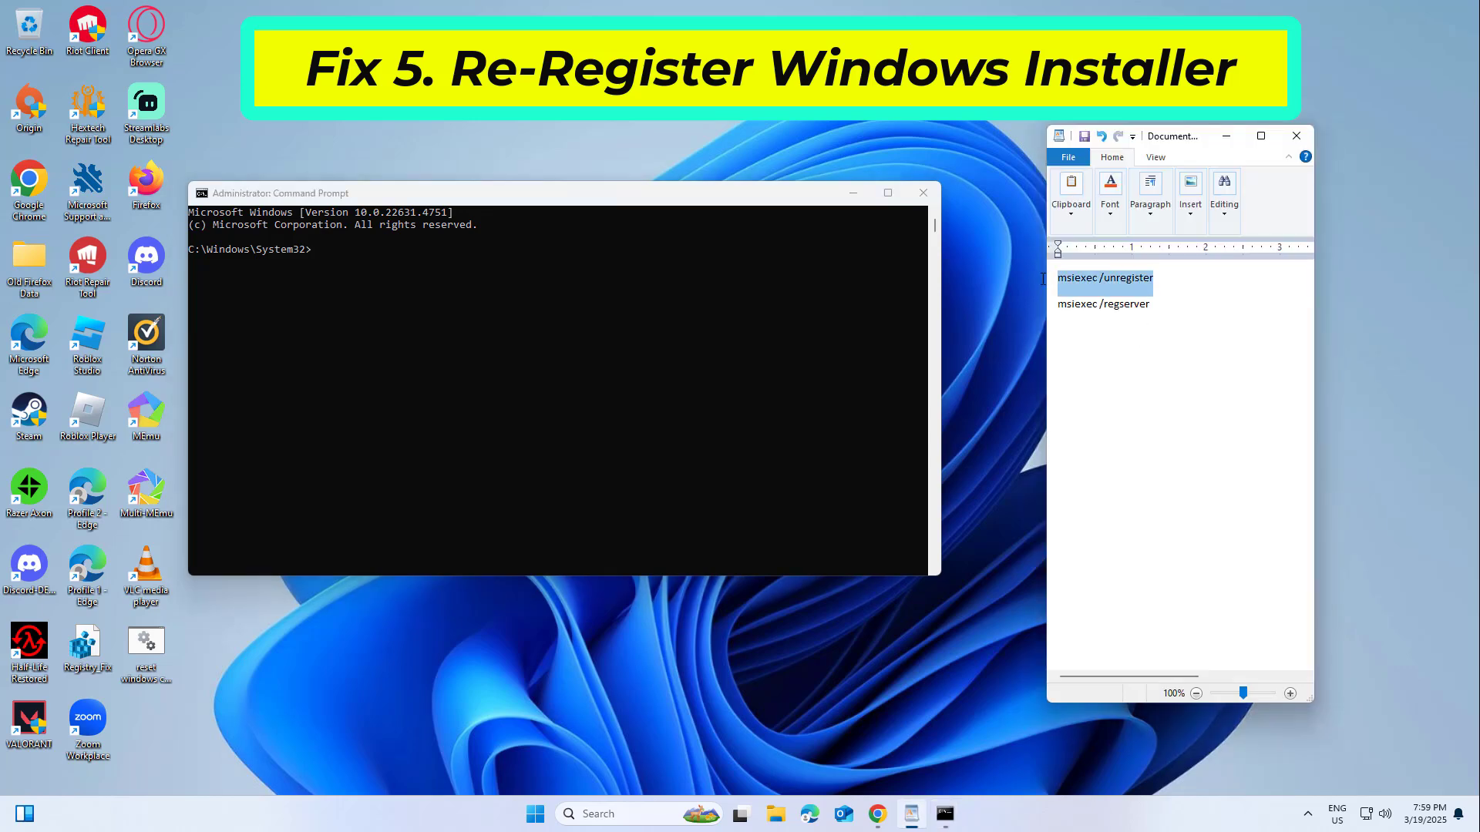
right_click(1087, 287)
left_click(1109, 302)
left_click(728, 199)
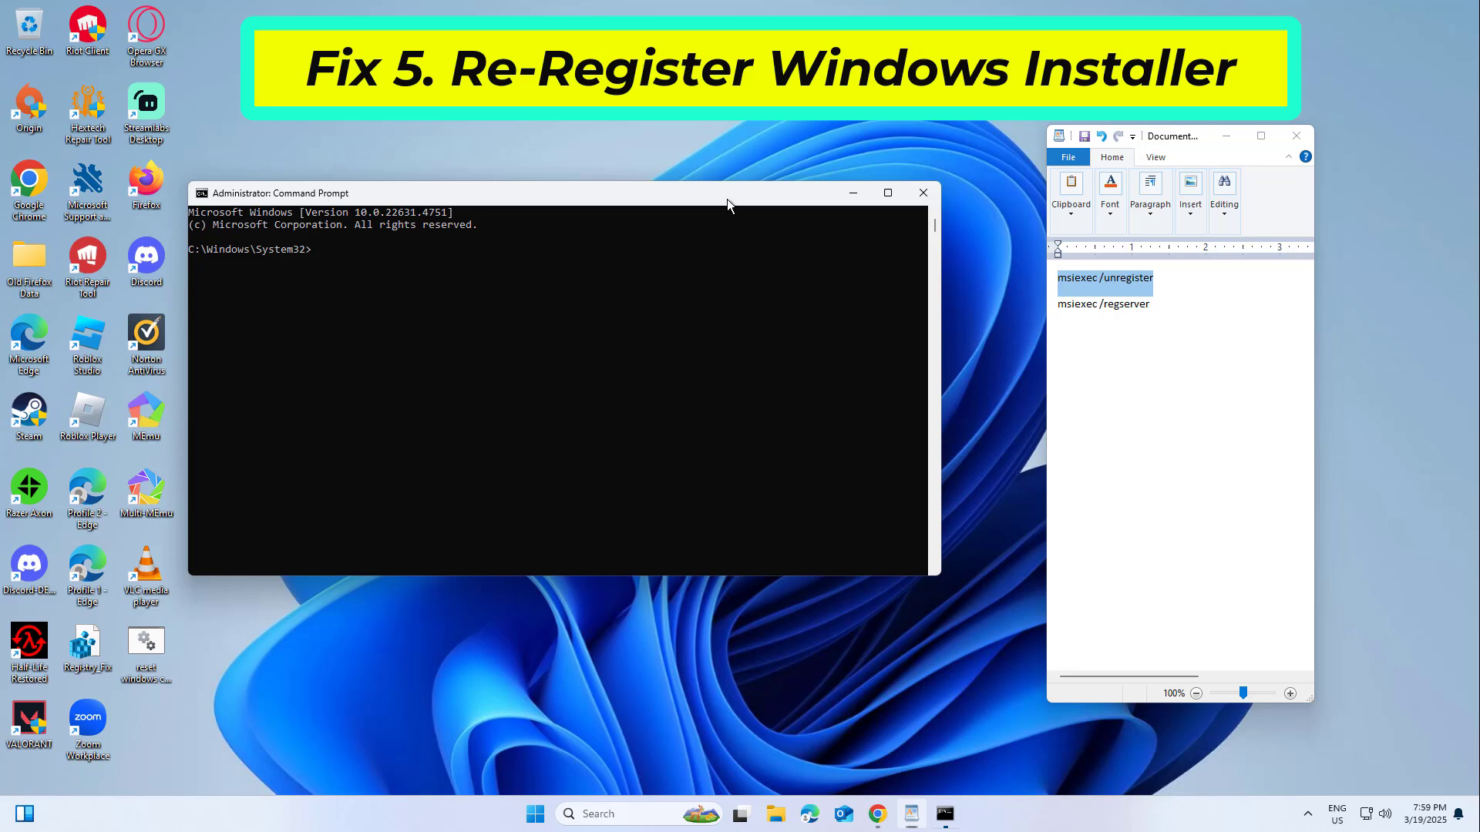
right_click(728, 199)
mouse_move(792, 316)
left_click(888, 351)
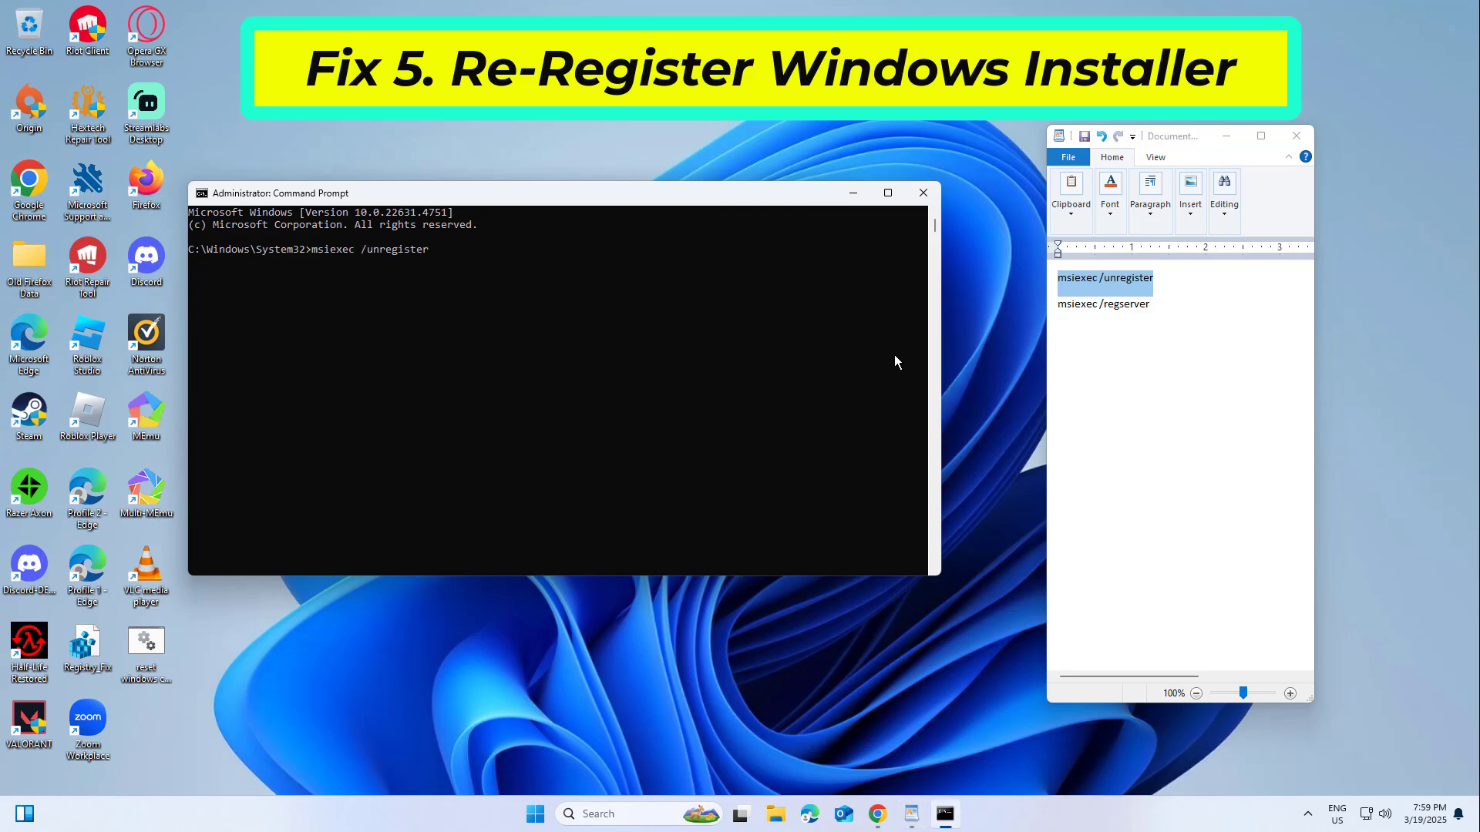
key("Return")
- Select the 'msiexec /regserver' line in the WordPad notes
left_click(1155, 306)
left_click_drag(1156, 307, 1063, 308)
key("ctrl+a")
left_click_drag(1160, 310, 1075, 323)
- Paste and run 'msiexec /regserver' in Command Prompt, then close the WordPad notes with Don't Save
right_click(1076, 314)
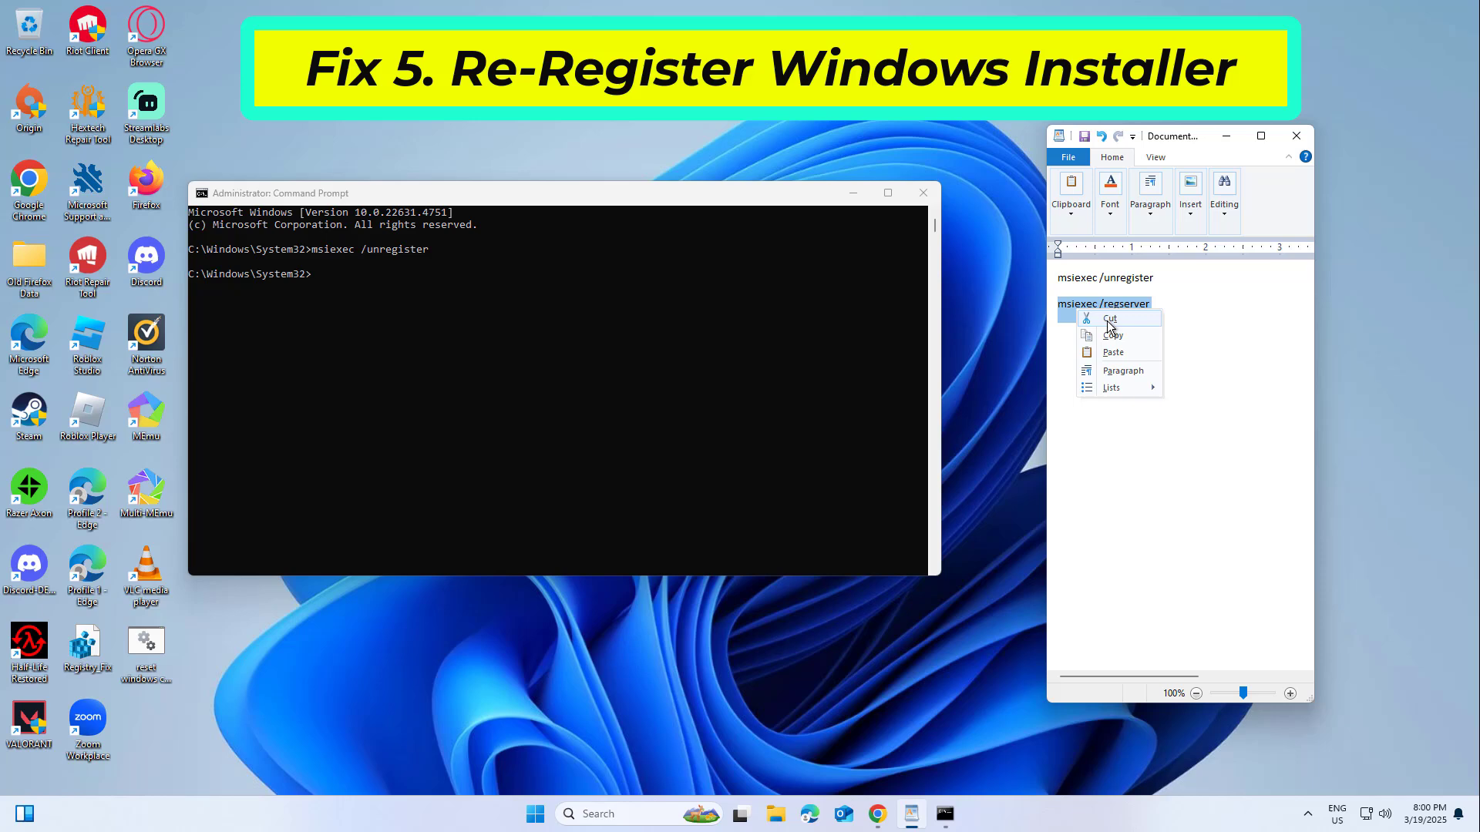
left_click(1116, 333)
right_click(788, 196)
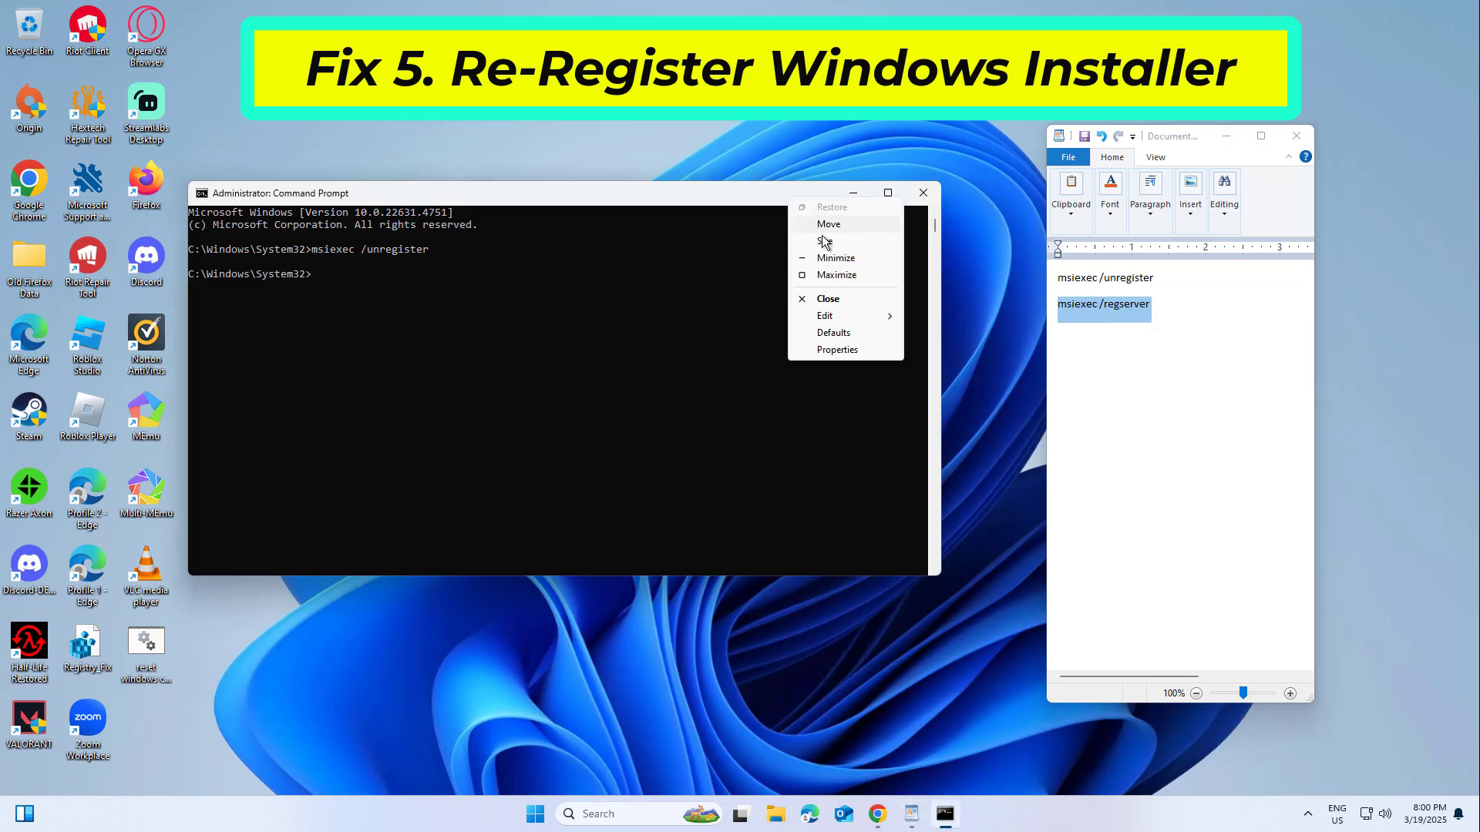
mouse_move(848, 318)
left_click(973, 350)
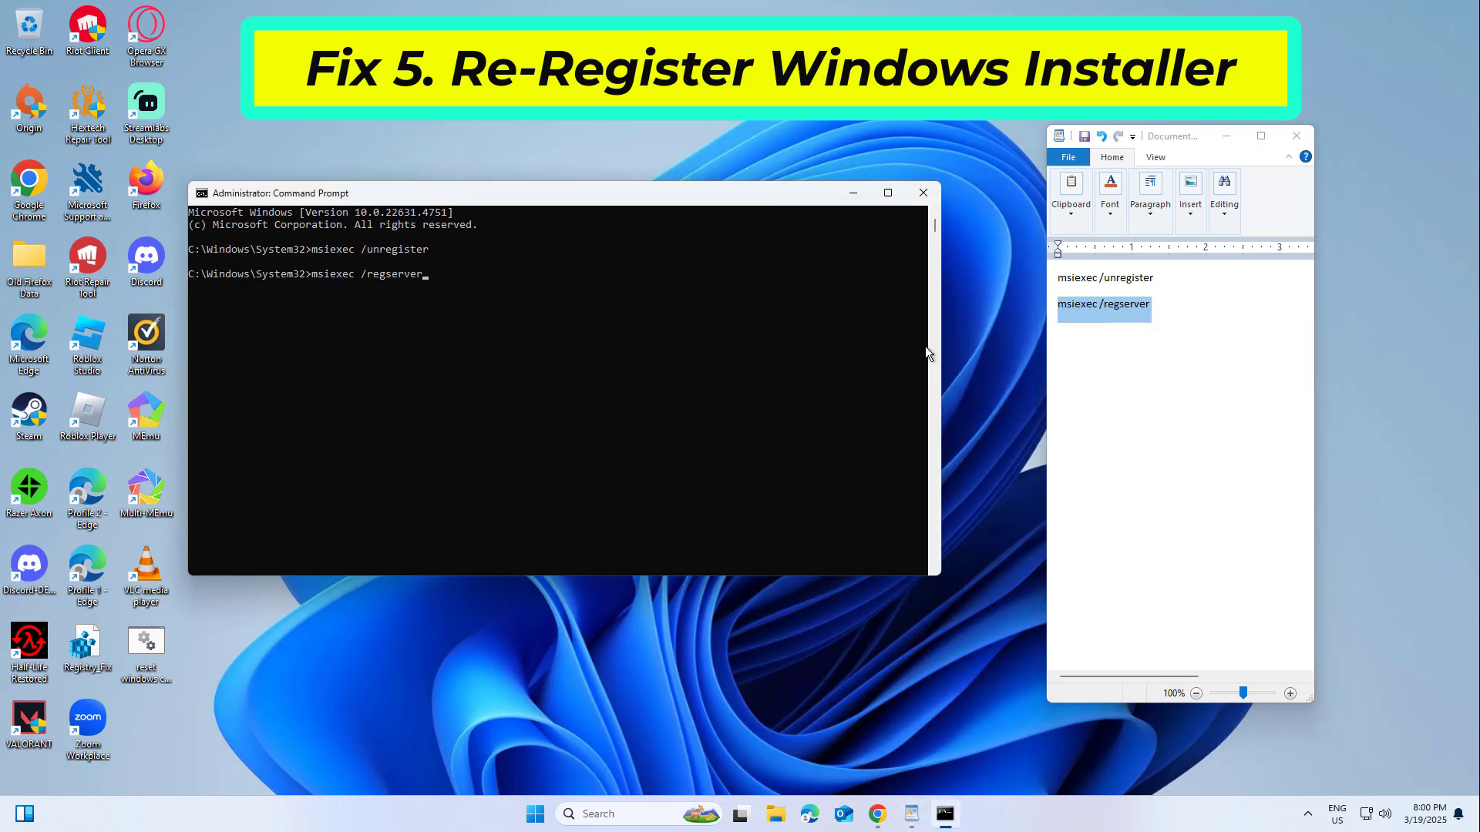
key("Return")
key("Return")
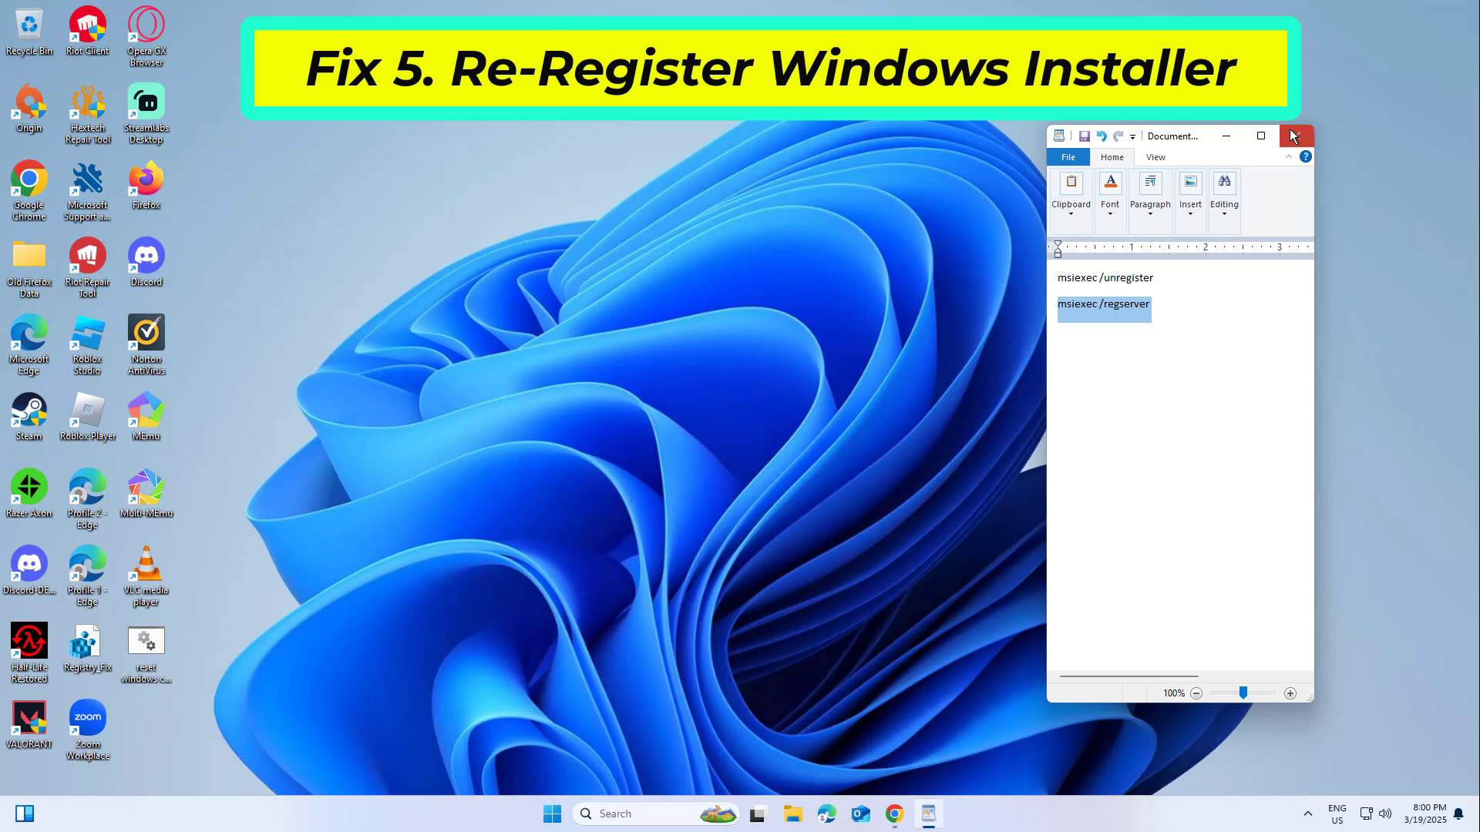
left_click(1296, 136)
left_click(1181, 429)
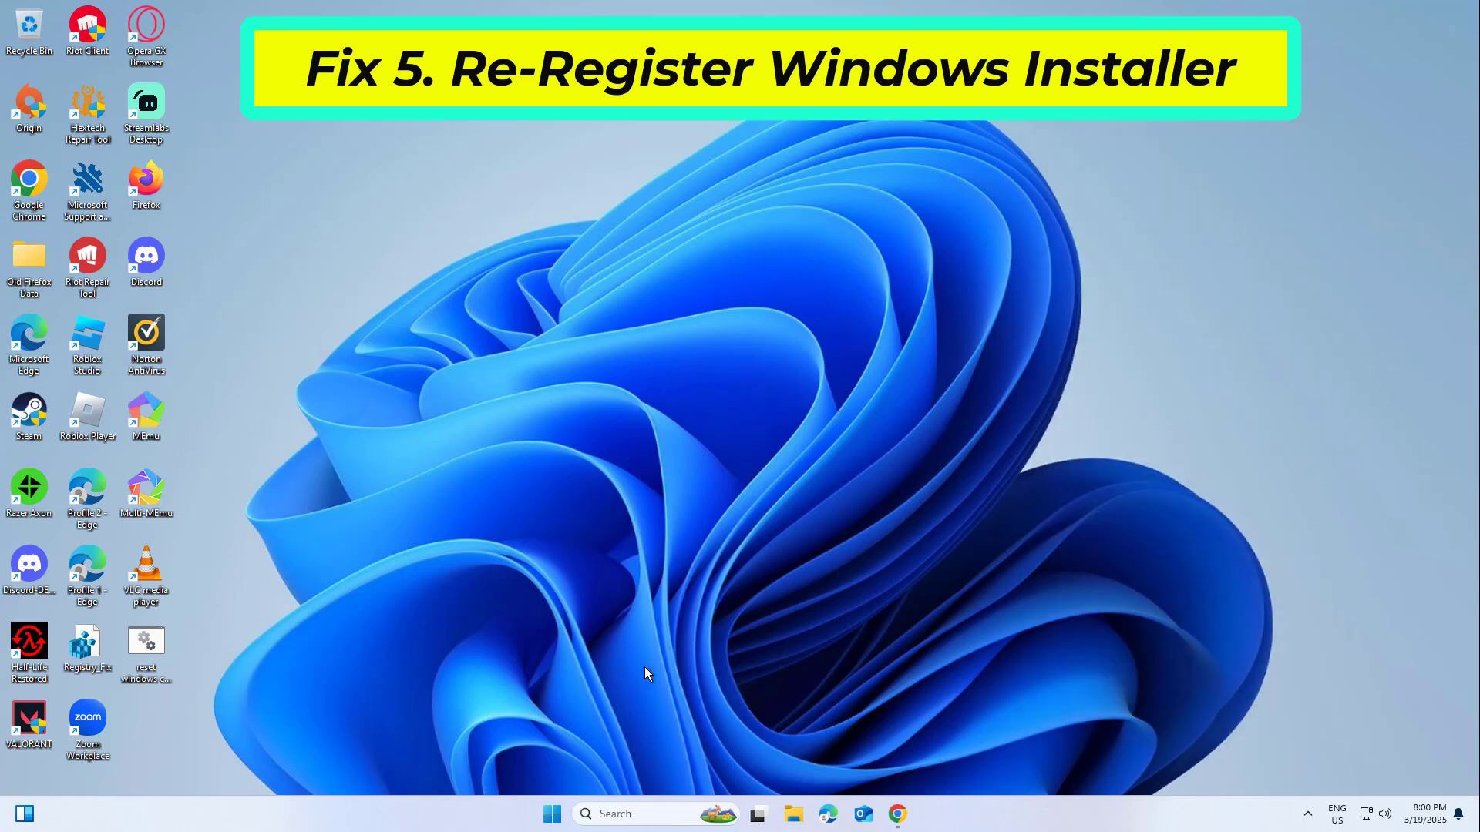